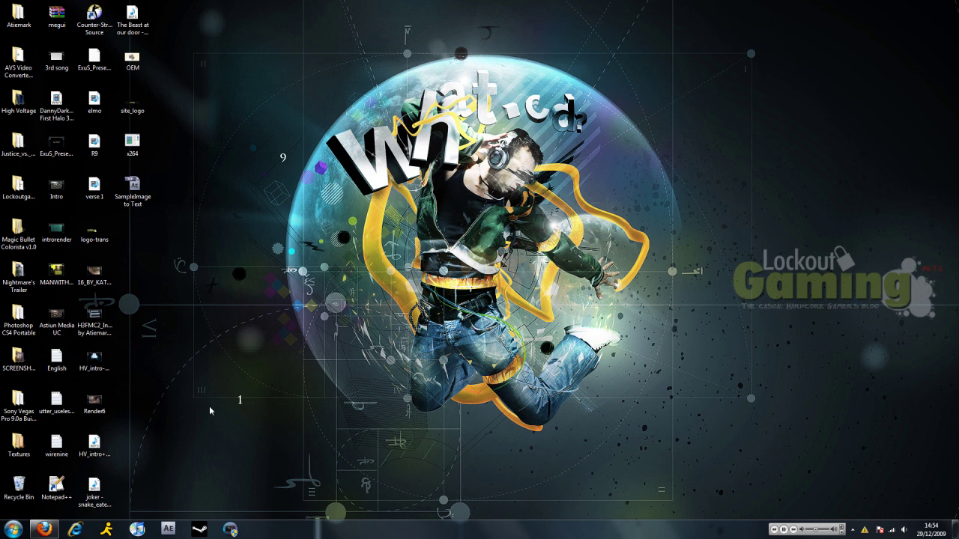
Step: Open Firefox's downloads list and launch the downloaded MeGUI setup exe
click(44, 529)
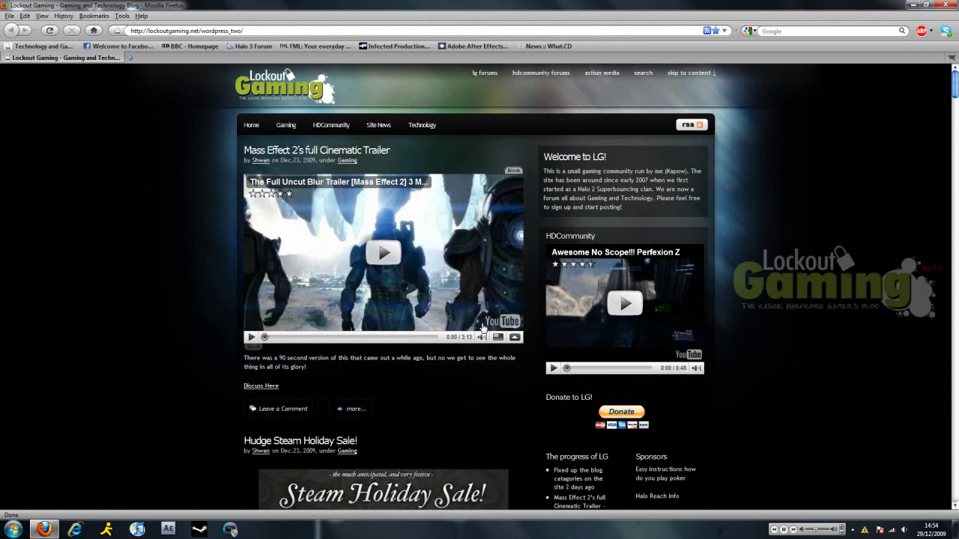
key(ctrl+j)
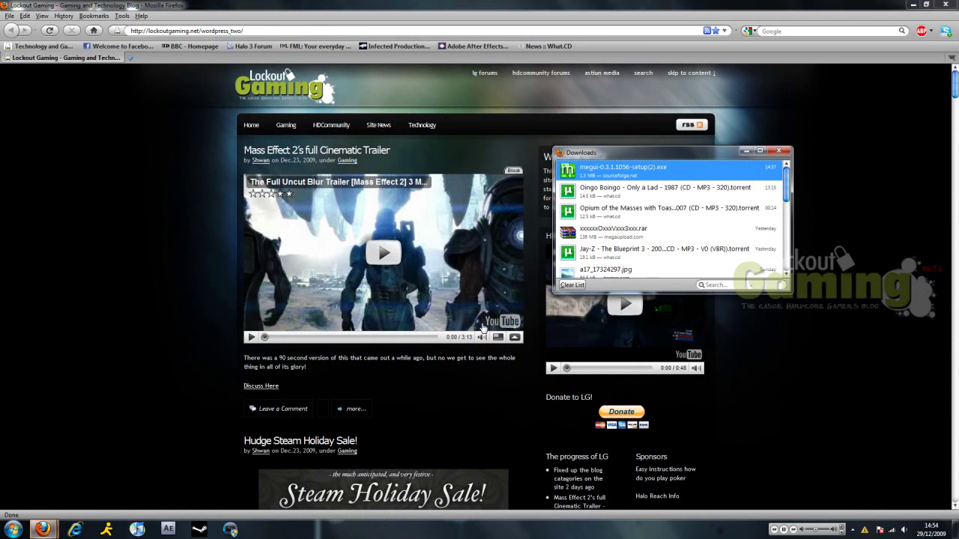
double_click(703, 170)
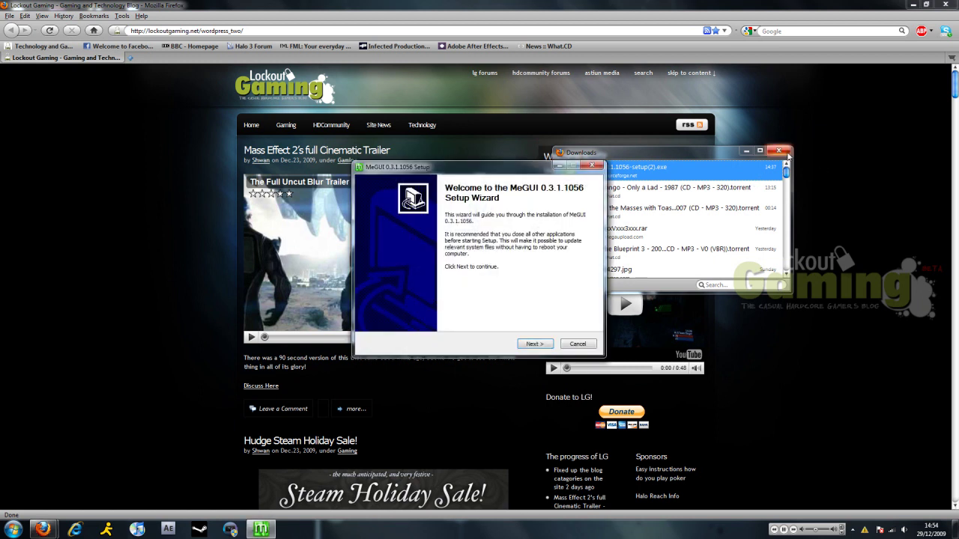
Step: Install MeGUI 0.3.1.1056 into the default folder, accepting the licence, and finish the wizard
click(536, 343)
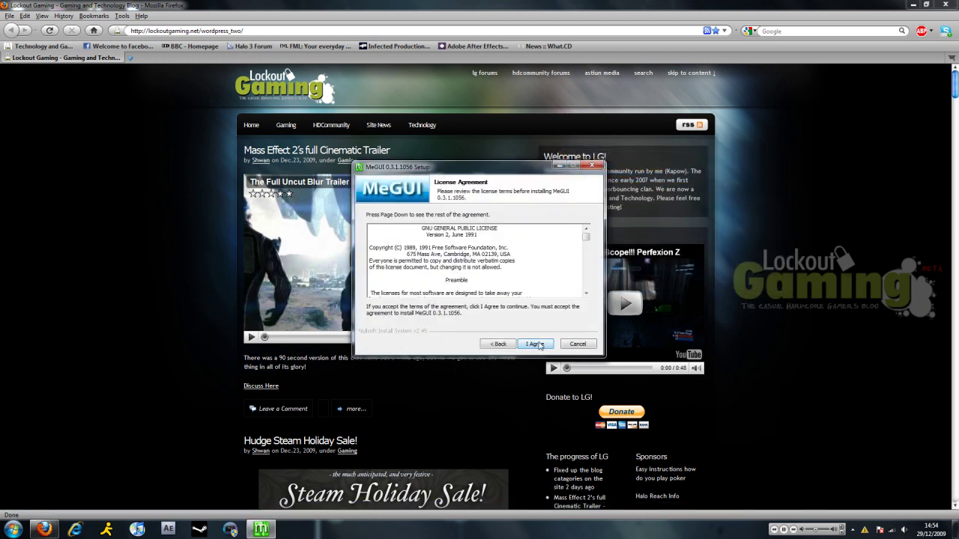
click(536, 344)
click(534, 344)
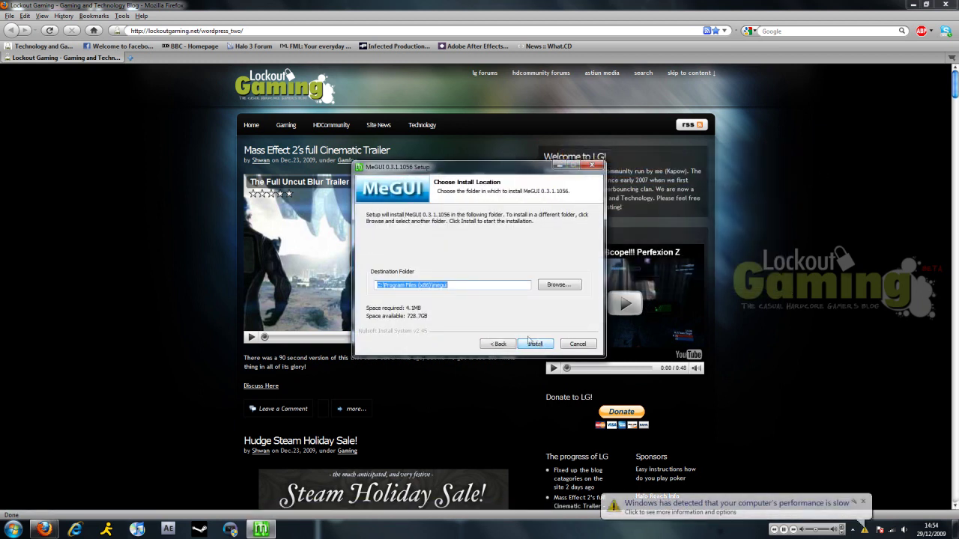
click(535, 344)
click(535, 343)
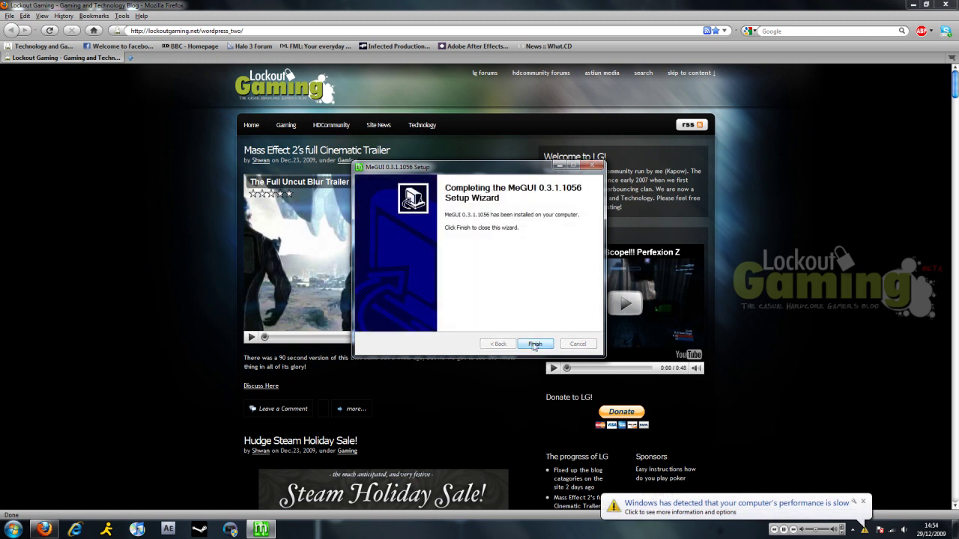
click(535, 343)
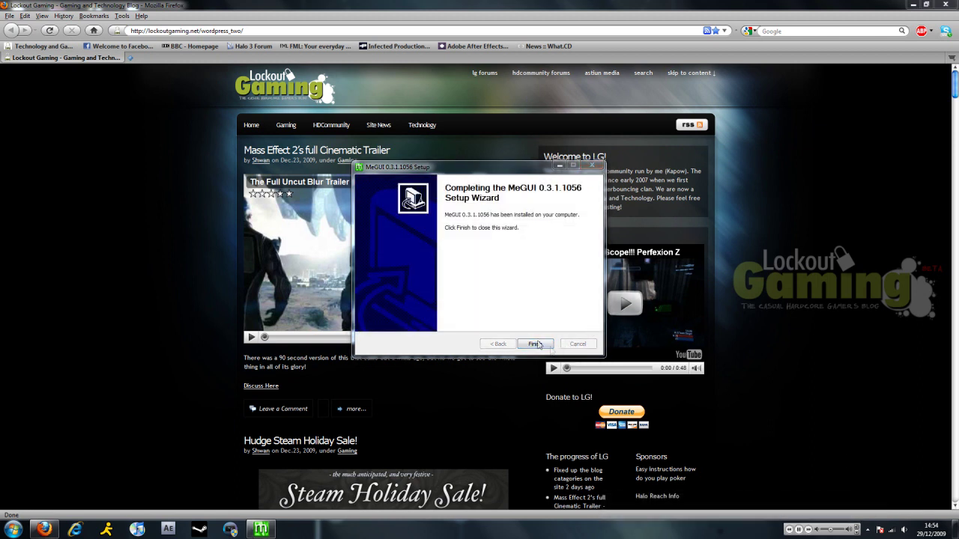
click(951, 6)
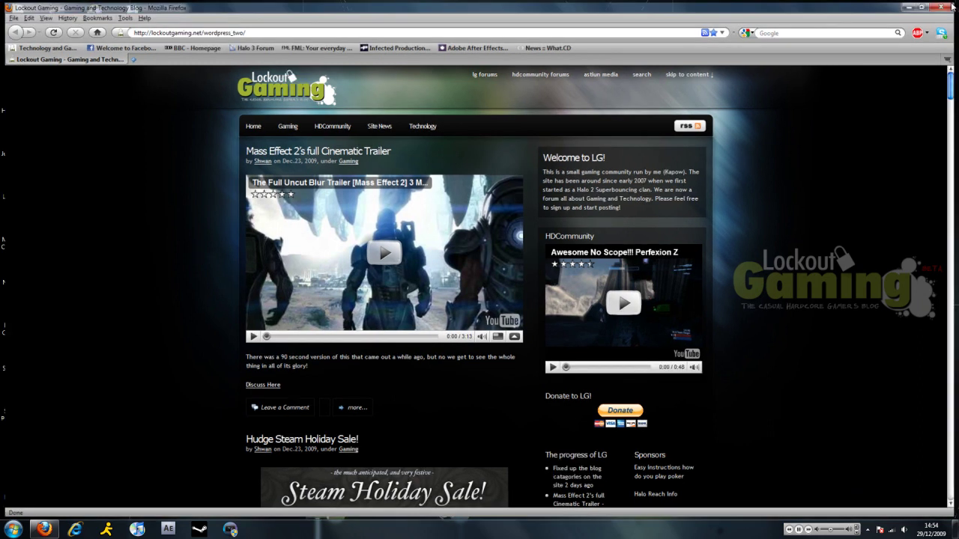
Step: Launch MeGUI from the Start menu and accept downloading all 41 component updates
click(951, 6)
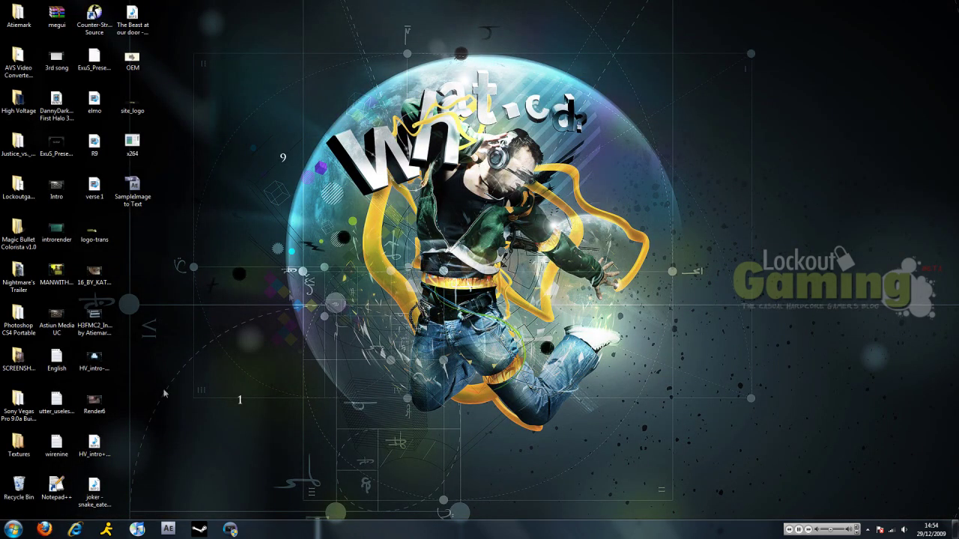
click(14, 529)
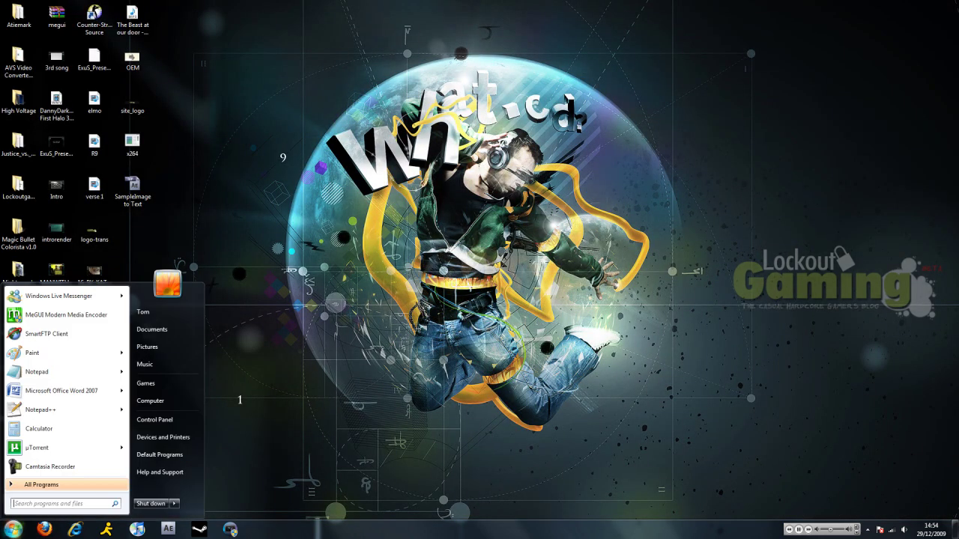
click(63, 315)
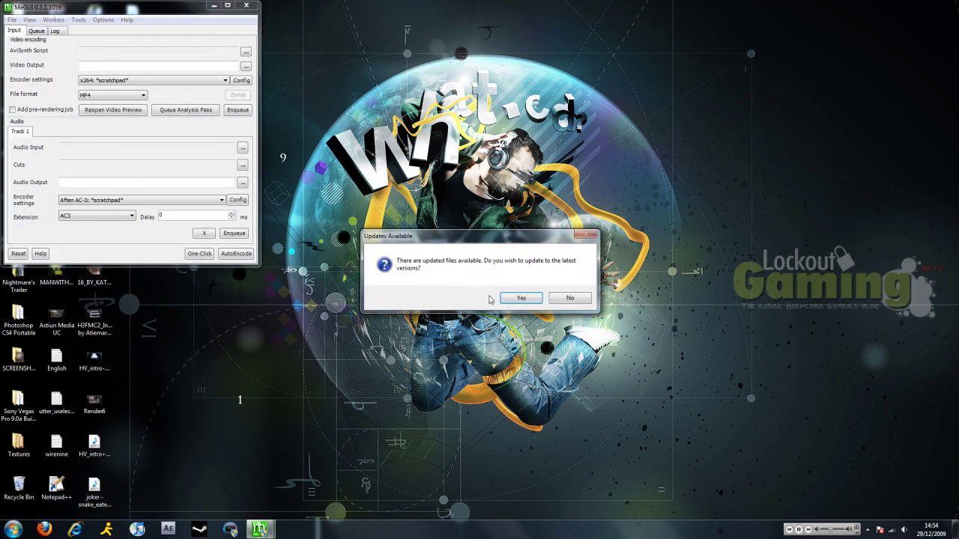
click(519, 298)
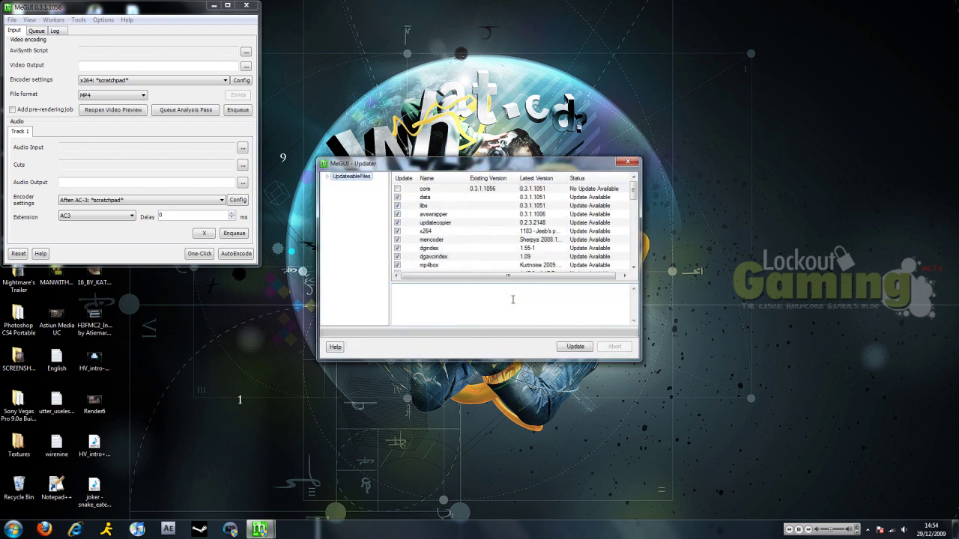
click(574, 347)
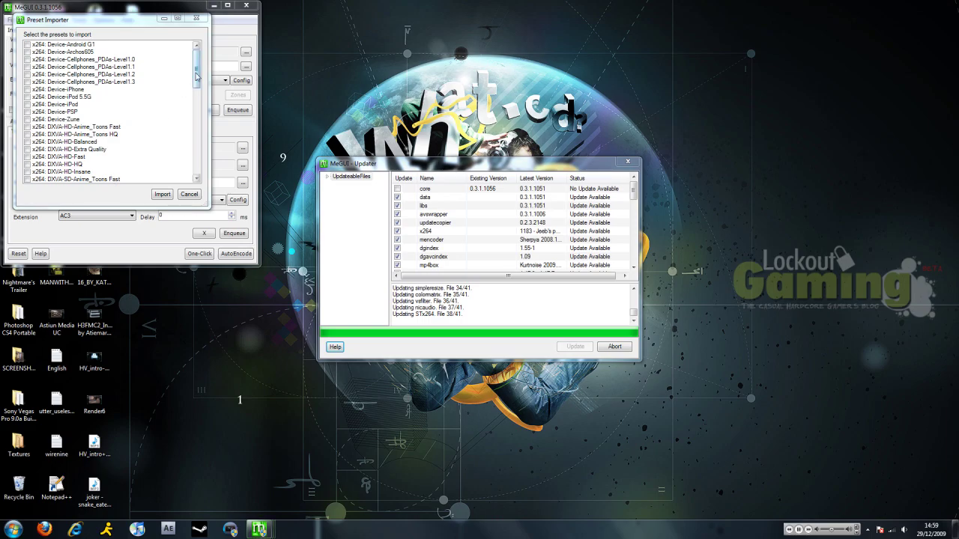
Step: Import the x264 Unrestricted 2pass Insane, Unrestricted 2pass Fast and DXVA-HD-HQ presets
drag(192, 77, 188, 177)
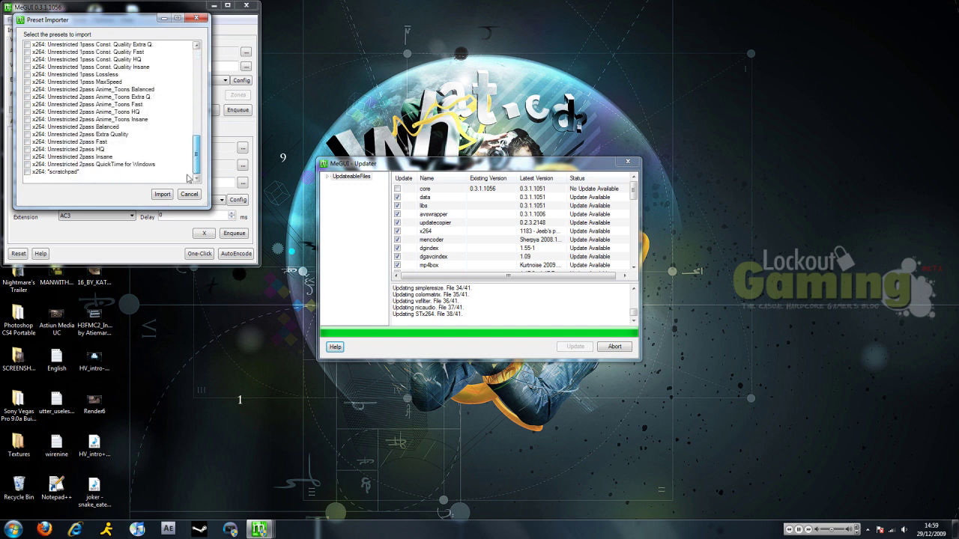
click(27, 158)
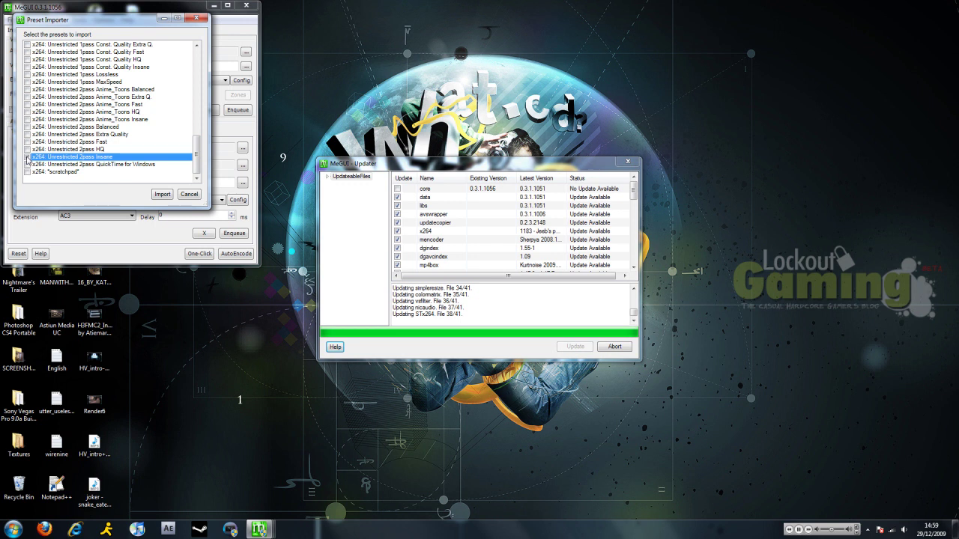
click(27, 141)
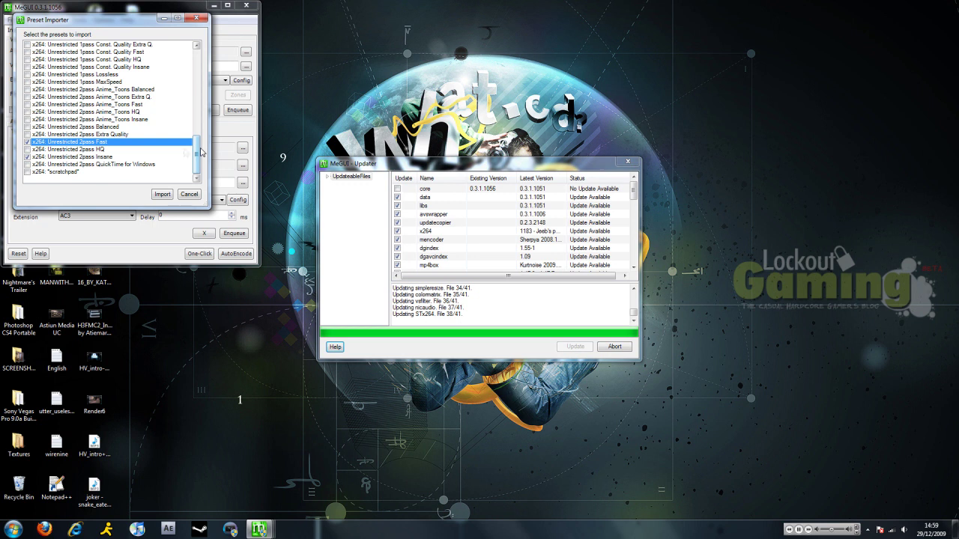
drag(196, 150, 197, 62)
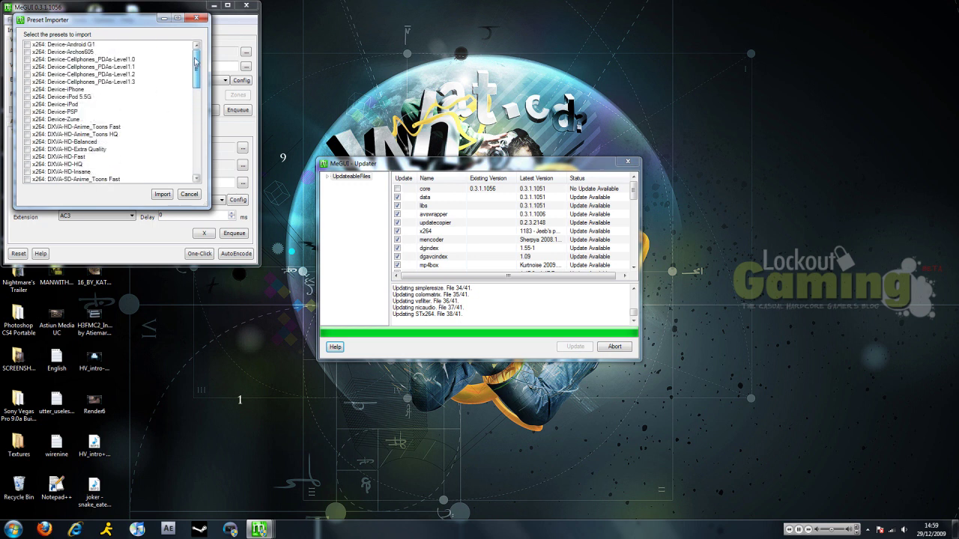
click(27, 167)
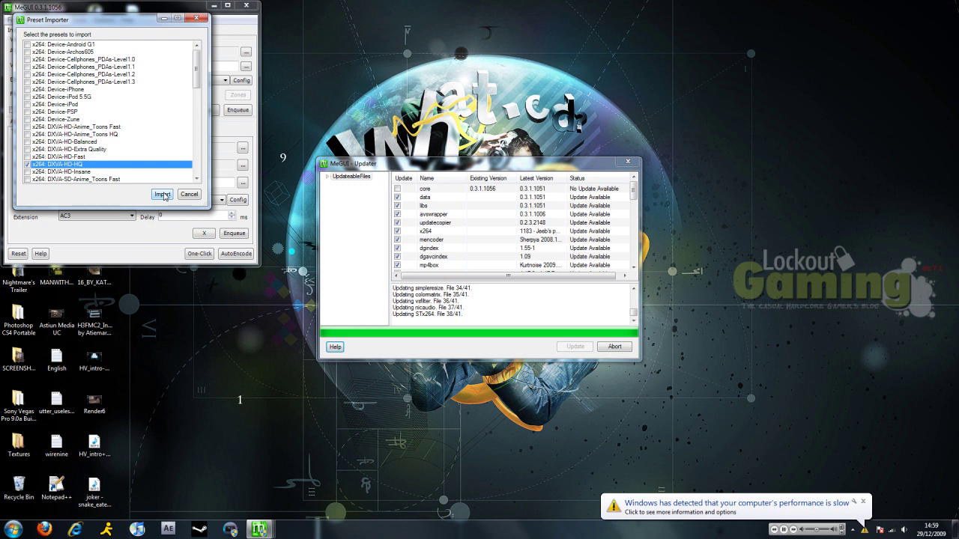
click(162, 194)
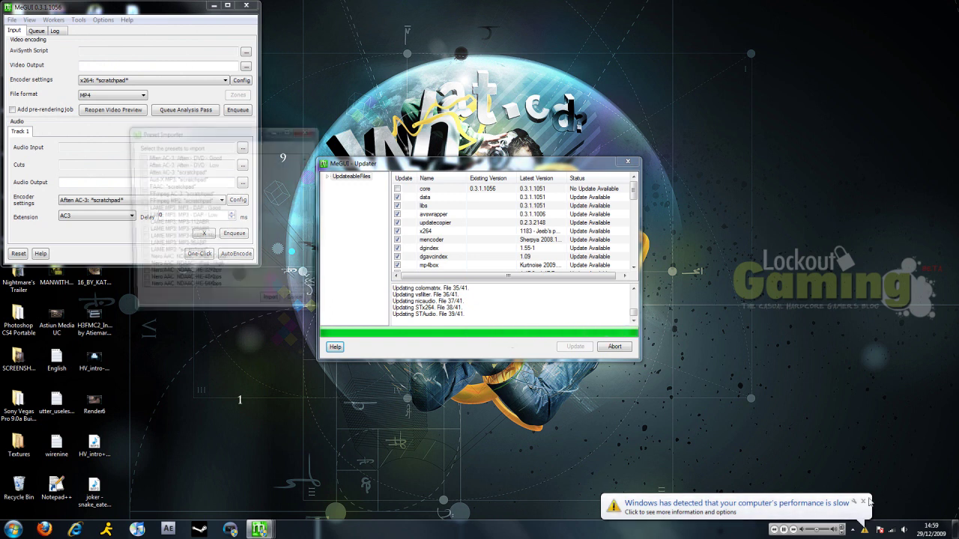
Step: Tick Aften DVD - Low, LAME MP3 scratchpad and Nero AAC scratchpad presets and import them
click(233, 165)
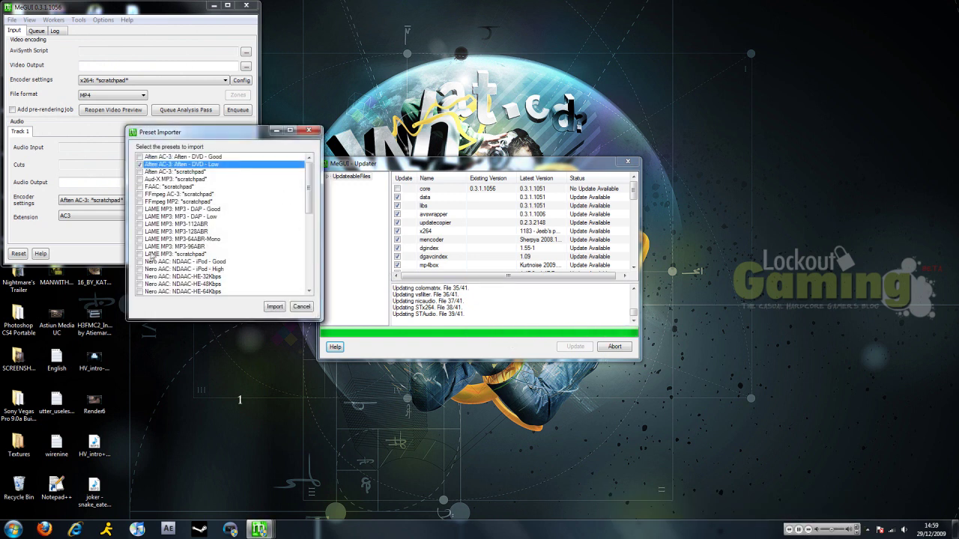
click(201, 254)
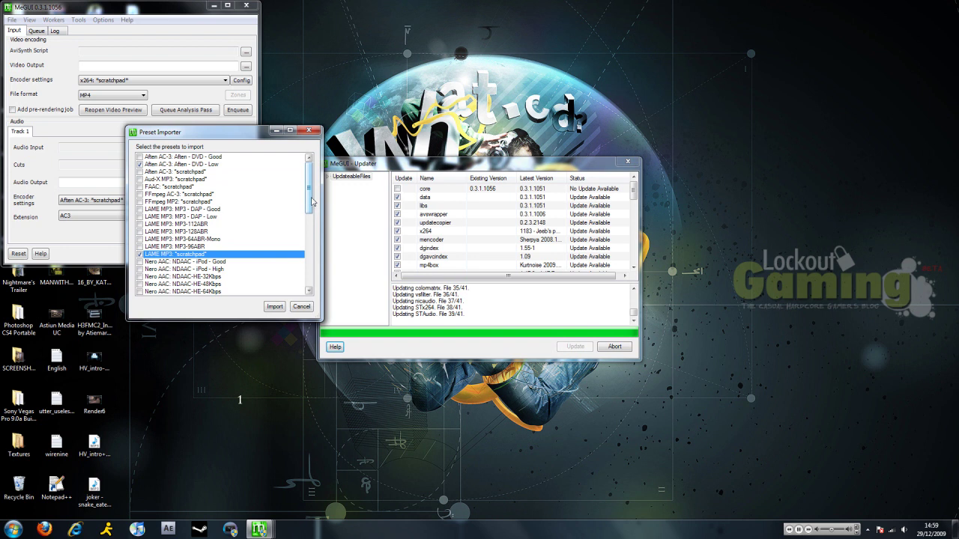
drag(308, 203, 307, 251)
click(303, 247)
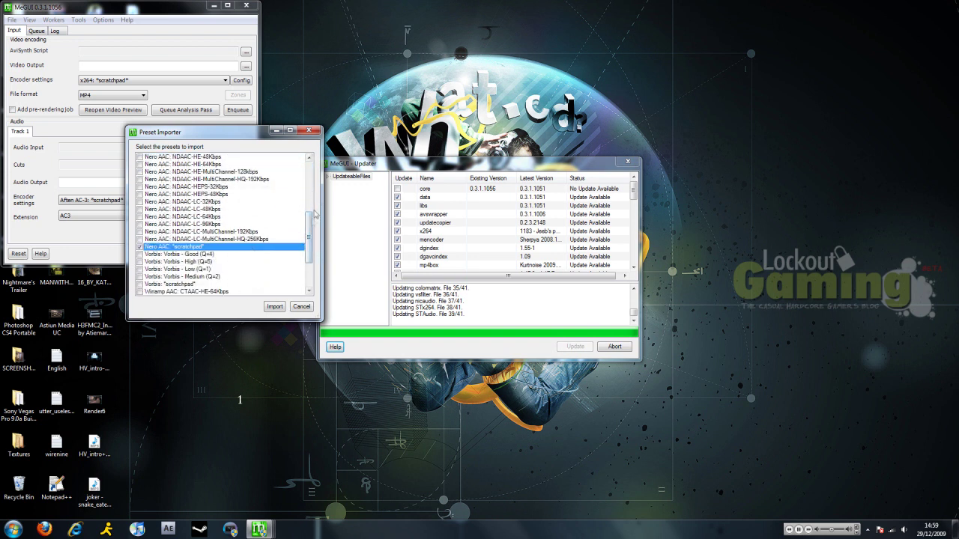
drag(309, 232, 309, 189)
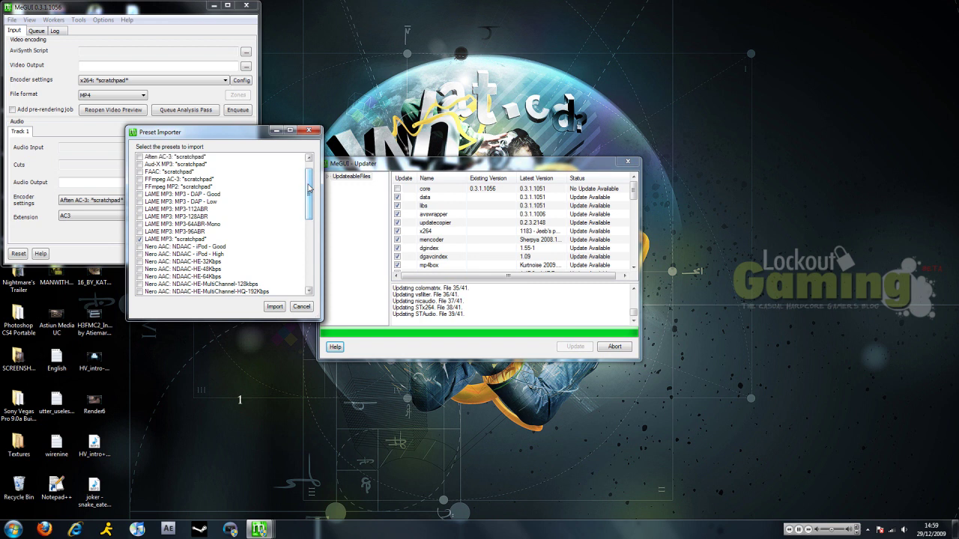
click(275, 307)
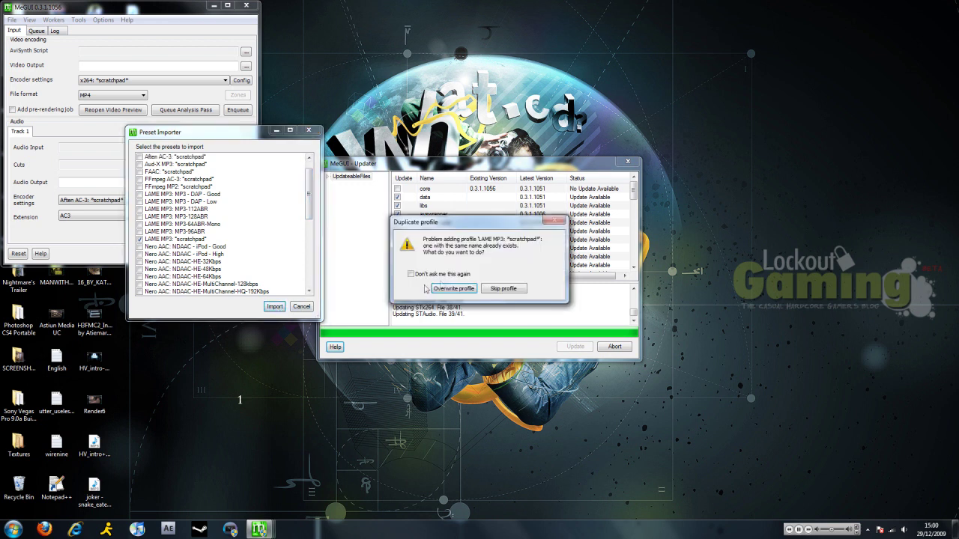
Step: Overwrite the duplicate LAME MP3 profile and finish the XviD and AviSynth preset imports
click(445, 275)
click(453, 288)
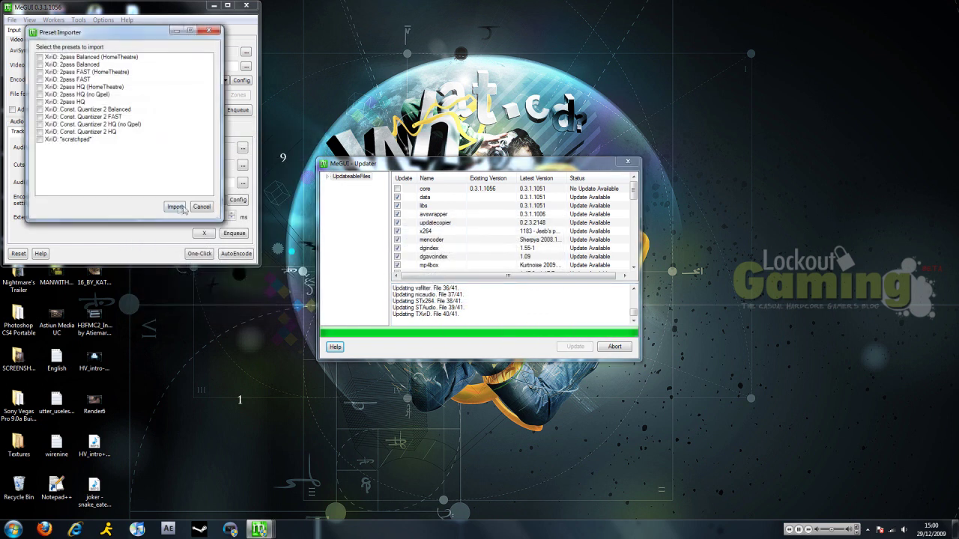
click(174, 207)
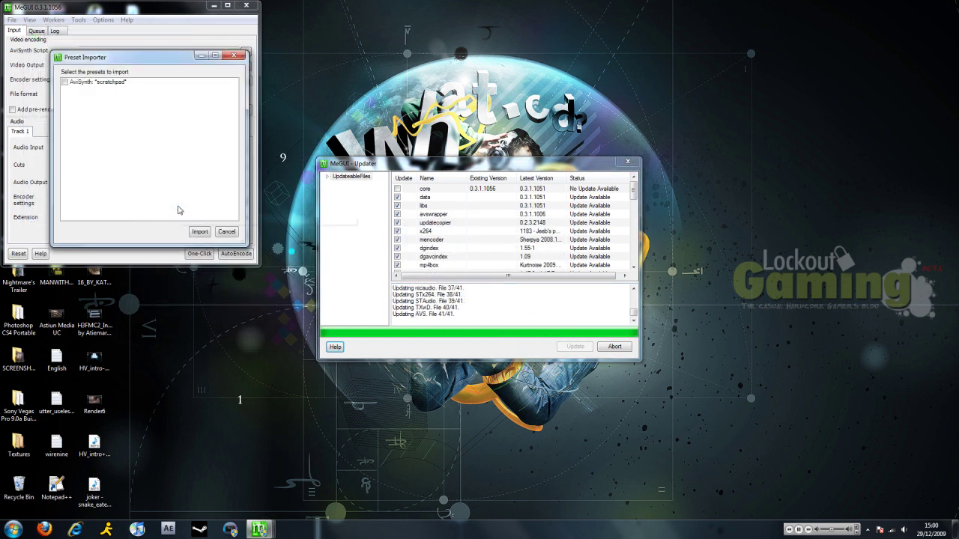
click(211, 234)
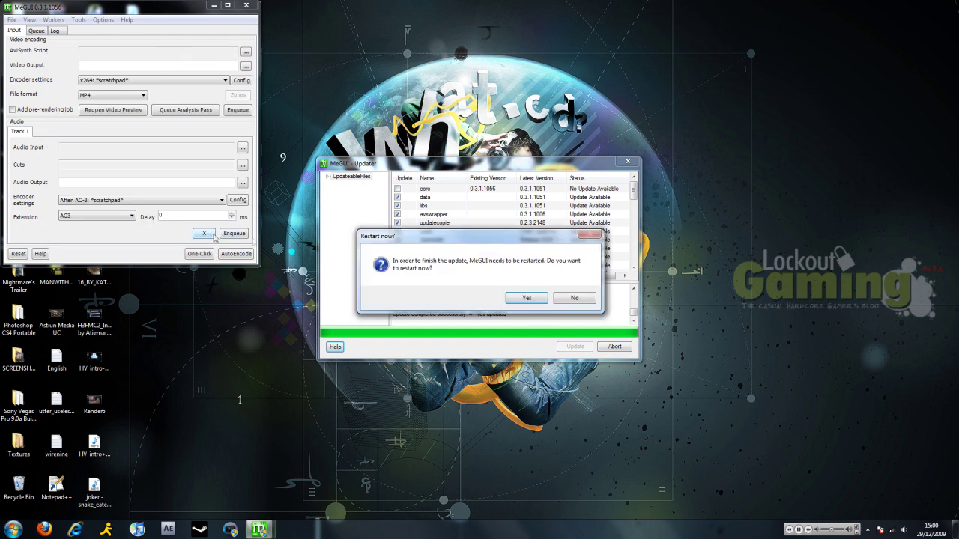
Step: Restart MeGUI to complete the update, recentre its window and bring up the Tools menu
click(528, 299)
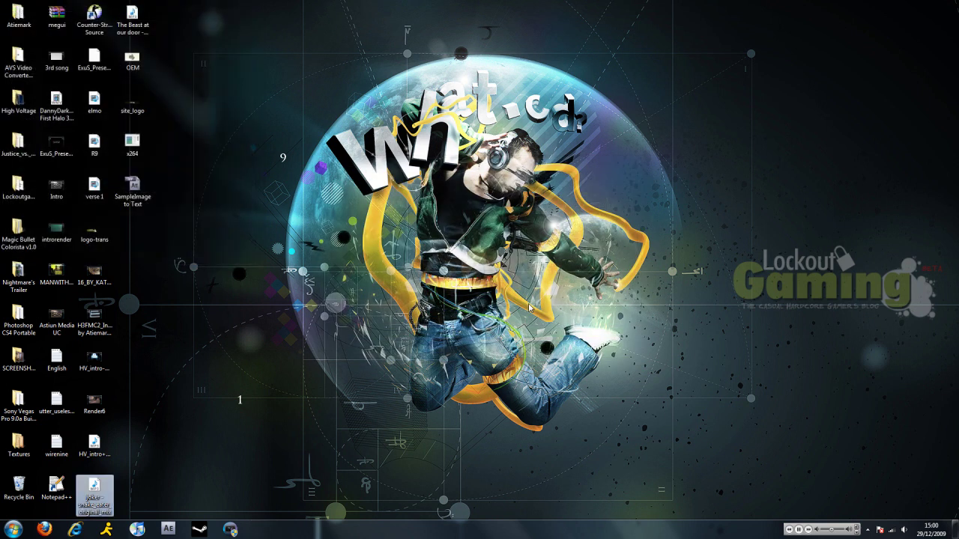
click(529, 306)
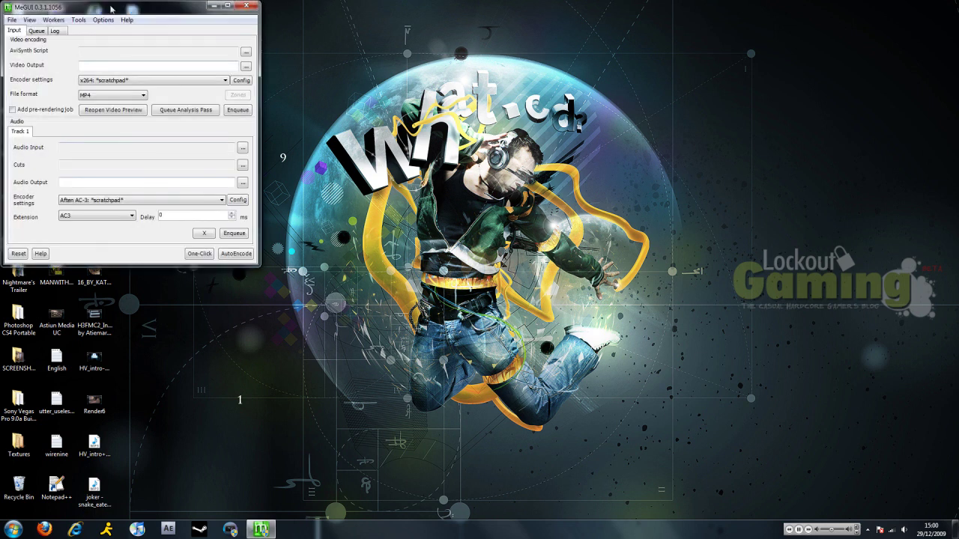
drag(112, 10, 398, 35)
click(532, 78)
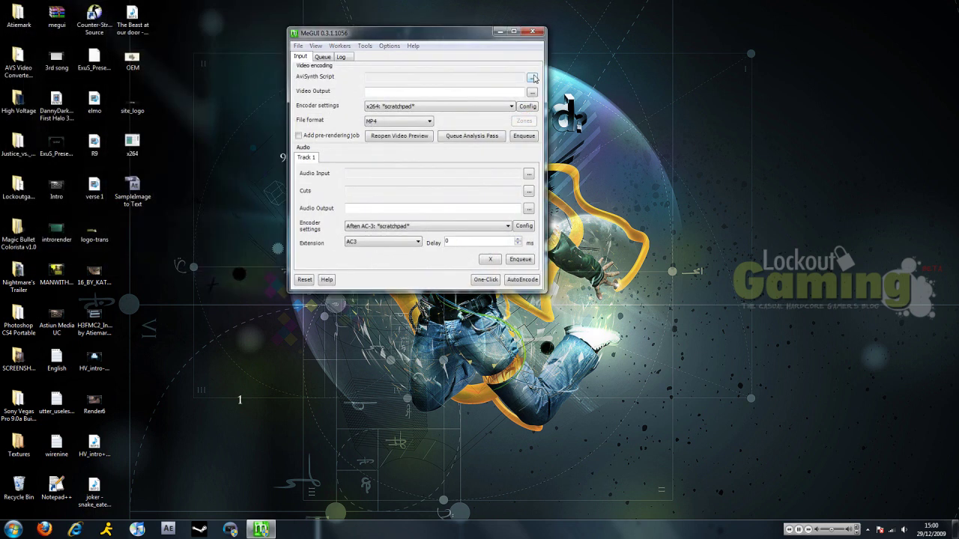
click(754, 56)
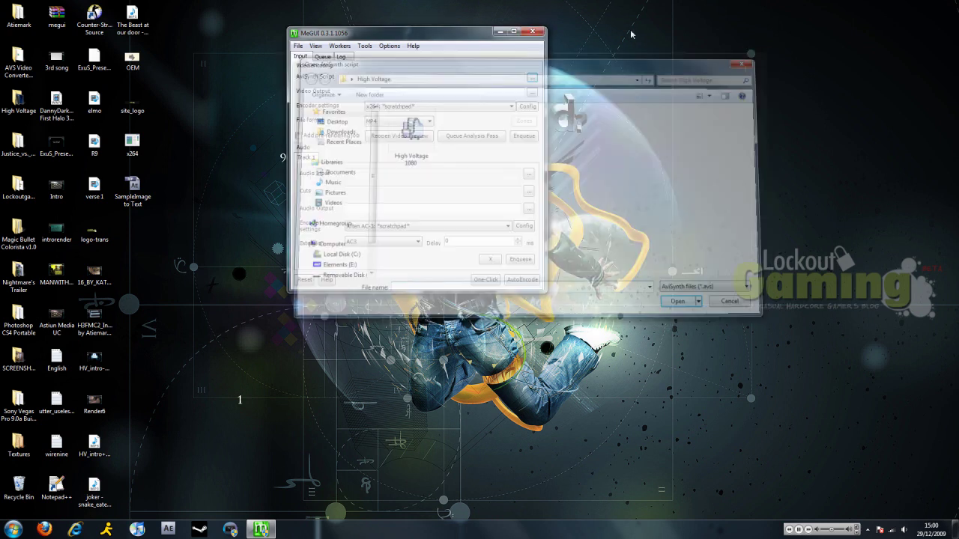
click(364, 47)
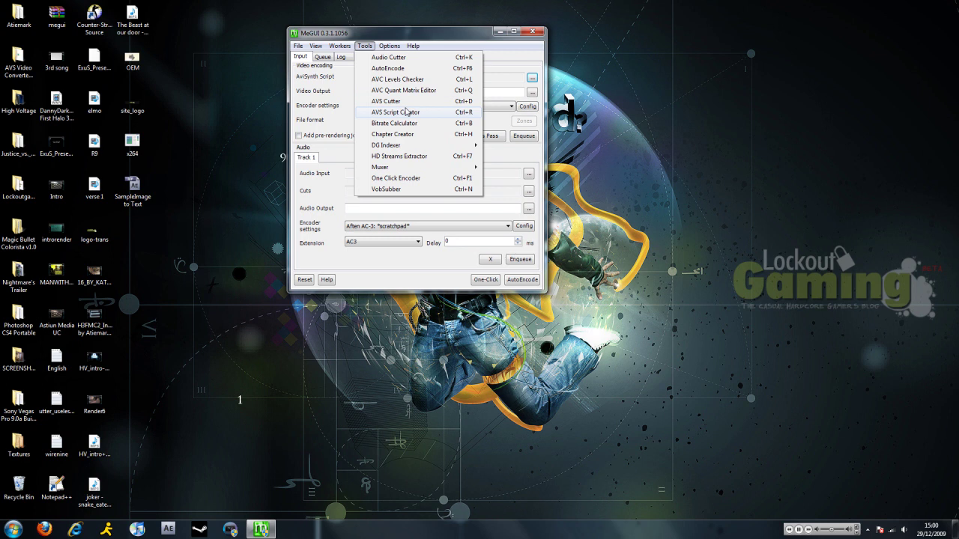
Step: In the AVS Script Creator, load Astiun Media UC from the Desktop as video input
click(467, 116)
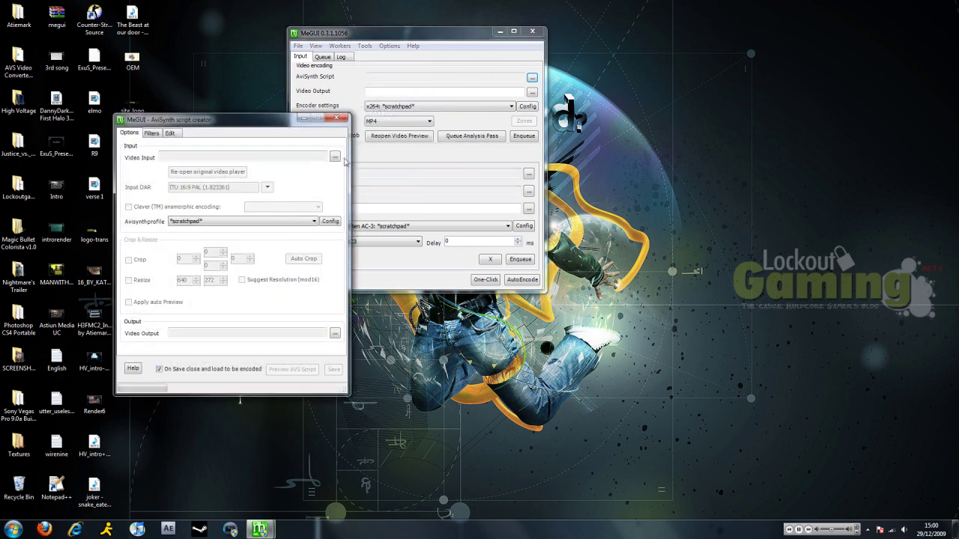
click(334, 157)
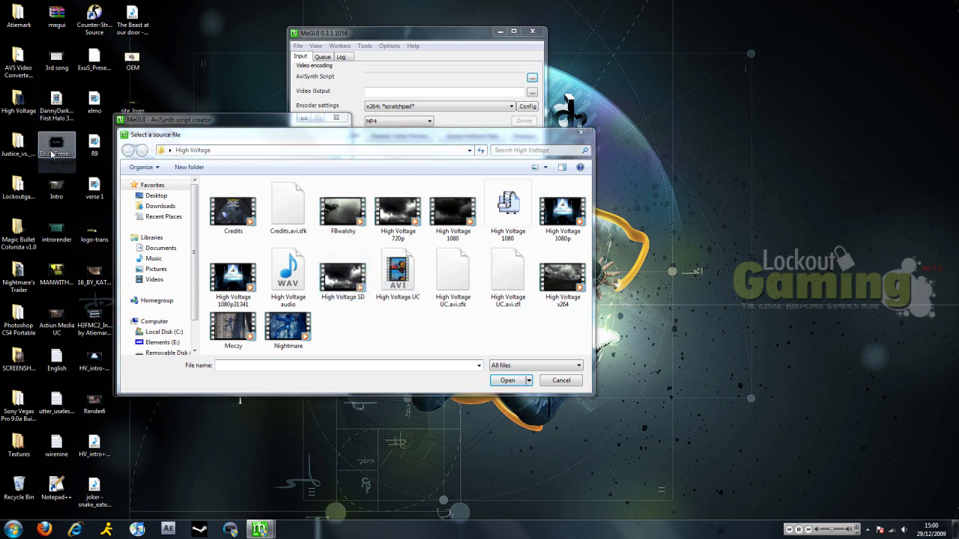
click(56, 144)
click(156, 196)
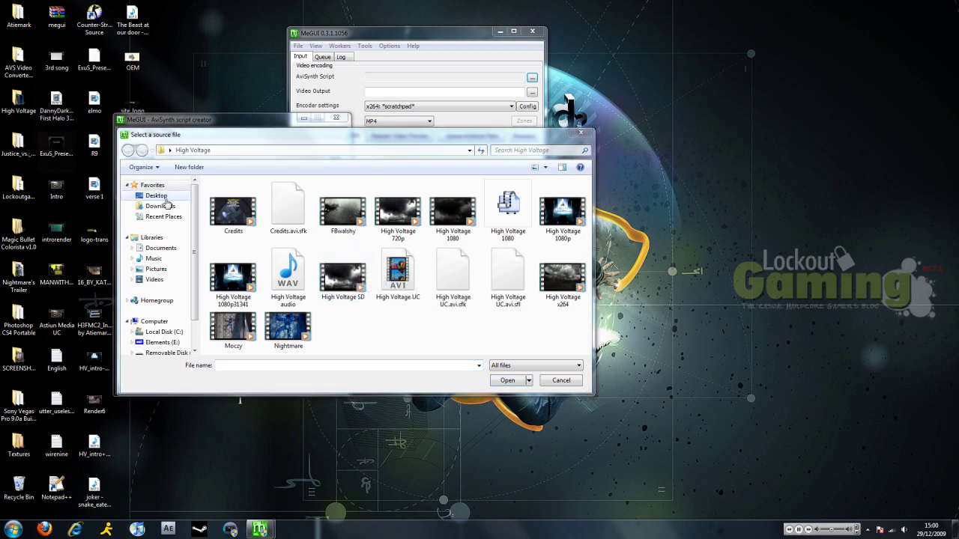
drag(588, 206, 588, 262)
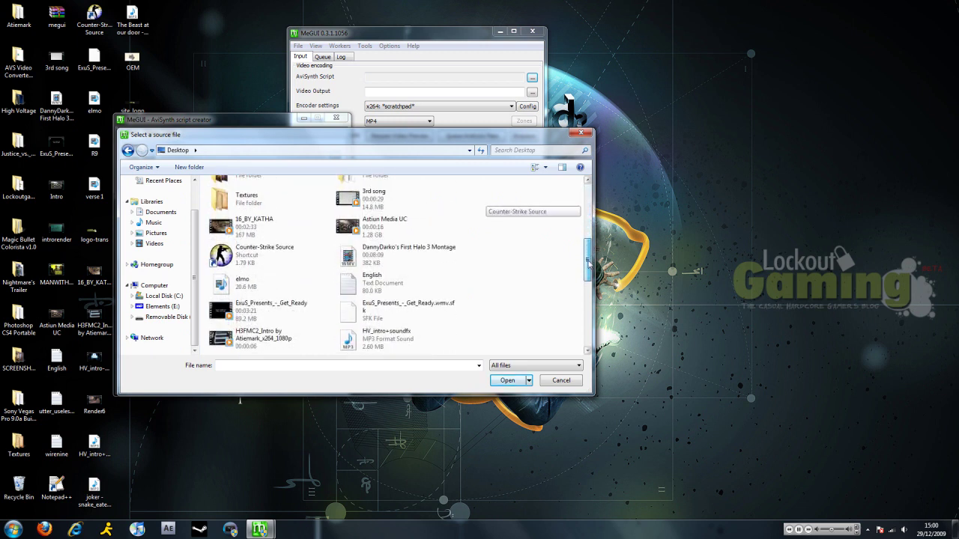
click(422, 224)
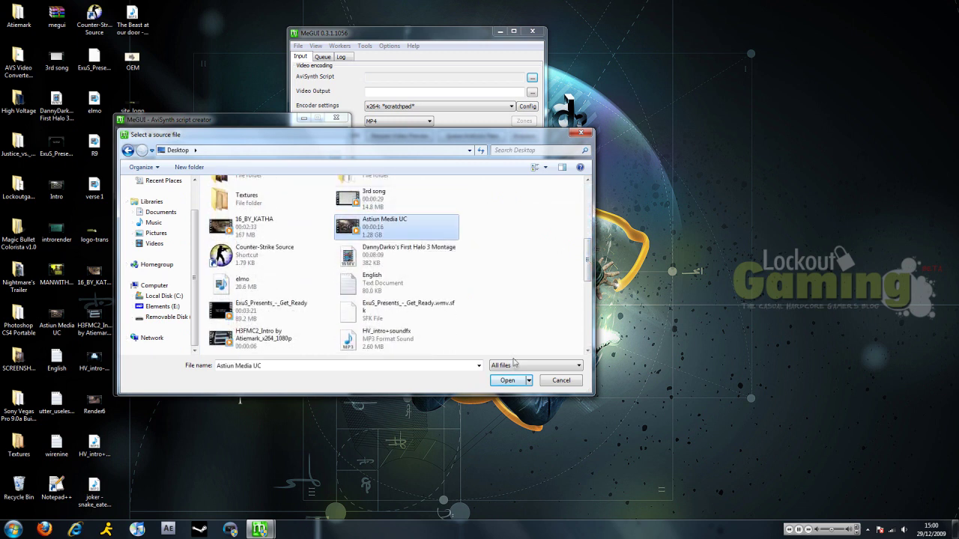
click(507, 380)
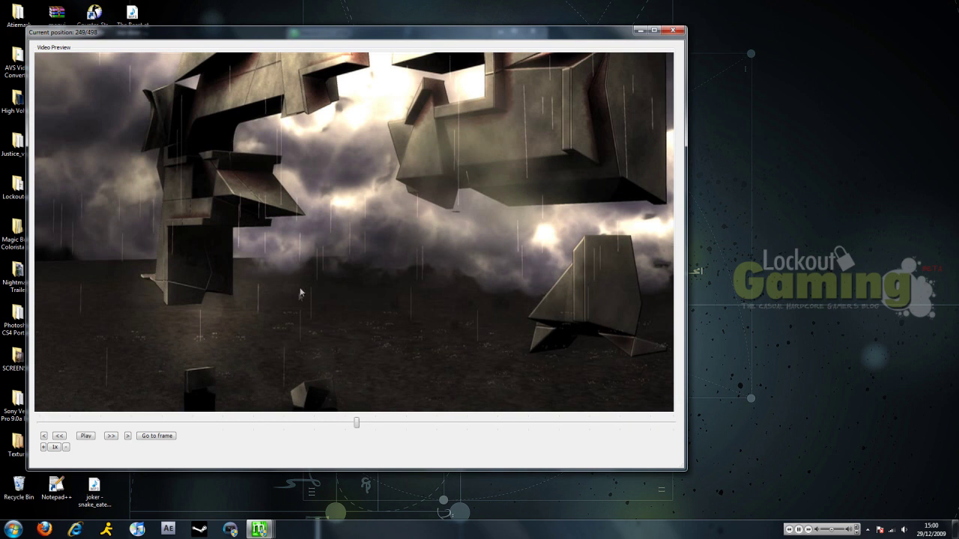
Step: Skim ahead in the Astiun Media UC video preview and close it
scroll(298, 292, up, 6)
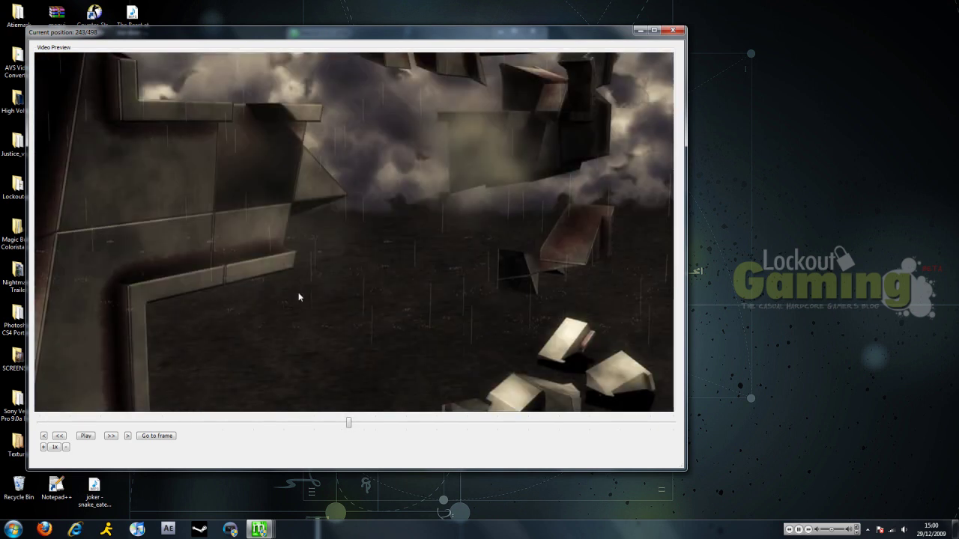
scroll(298, 296, down, 5)
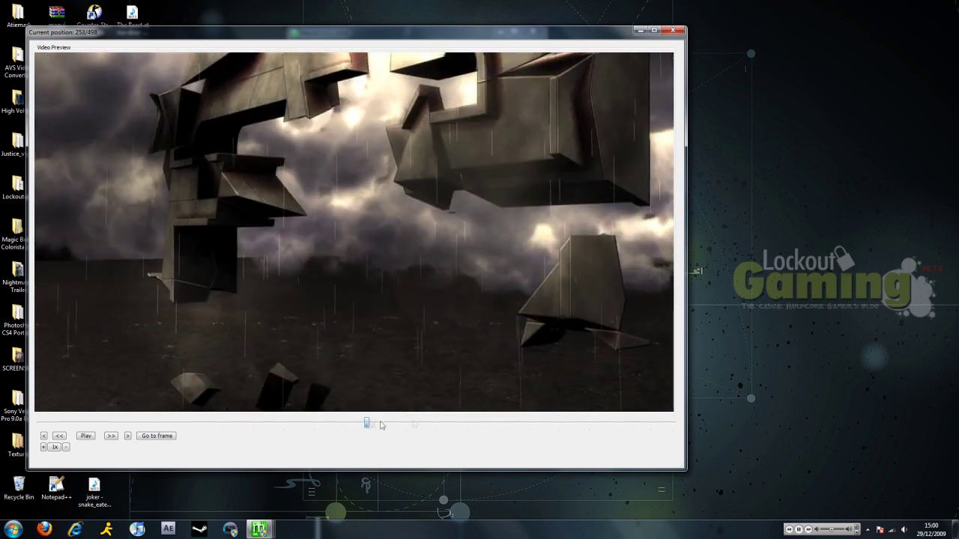
click(562, 424)
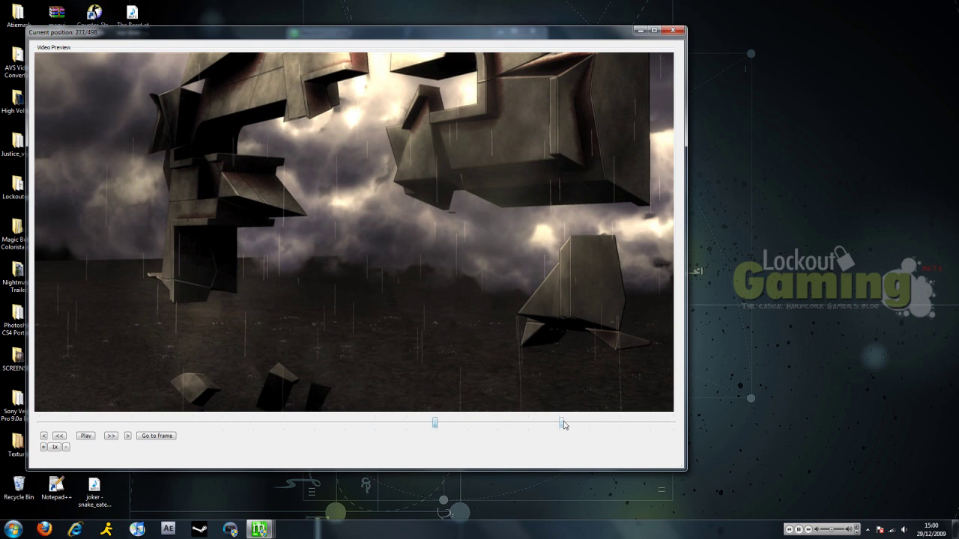
click(676, 32)
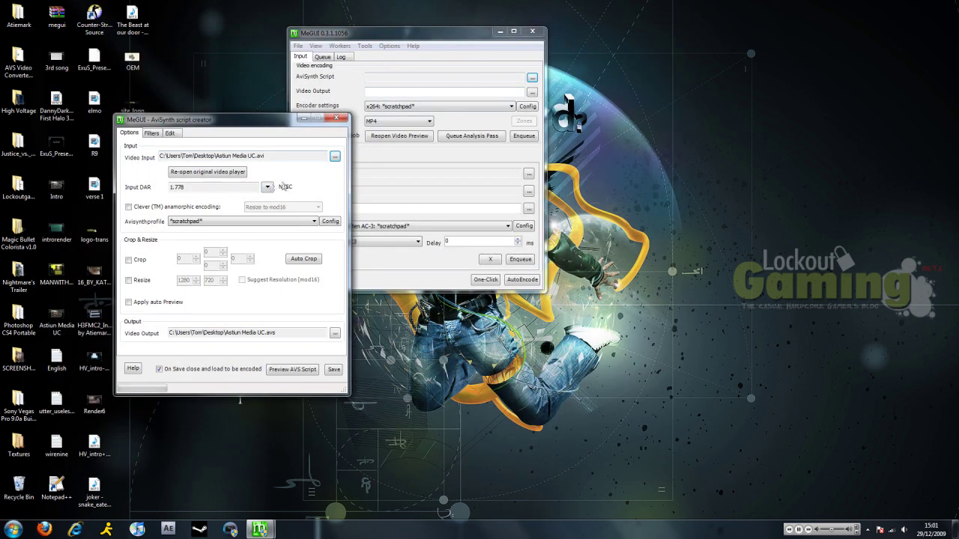
click(268, 187)
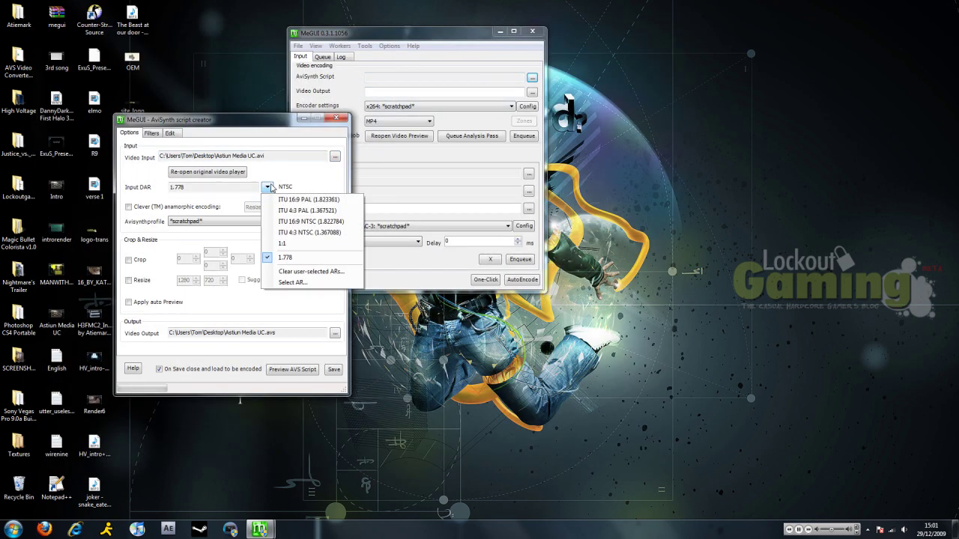
click(270, 188)
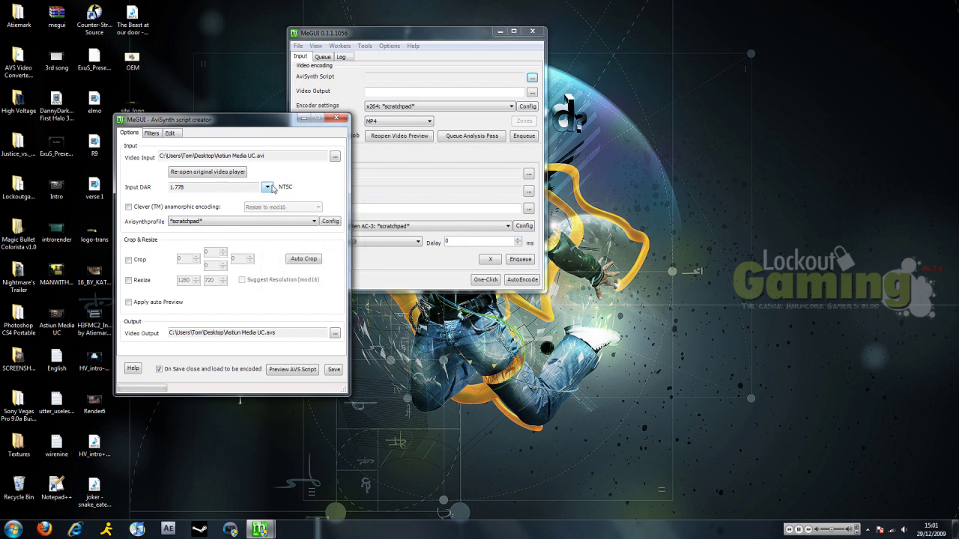
click(268, 187)
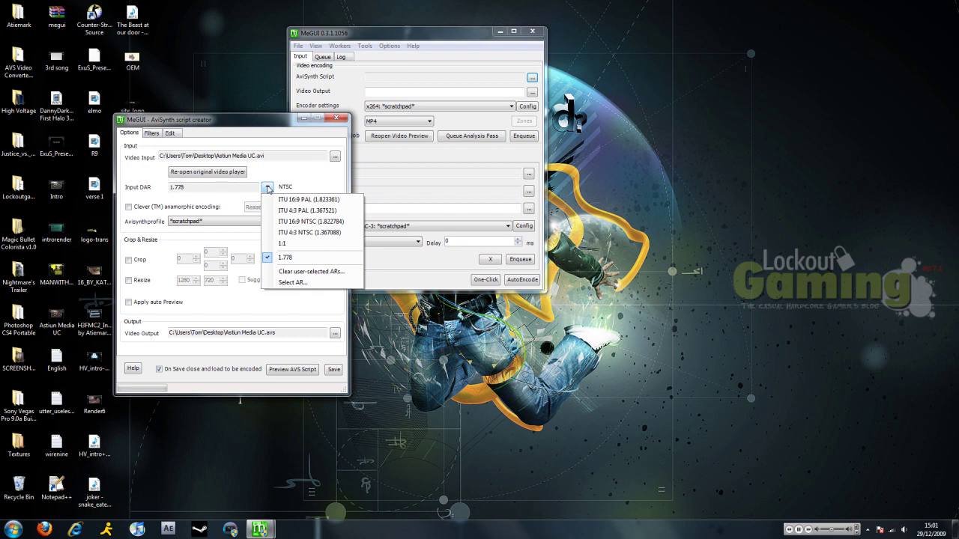
click(297, 157)
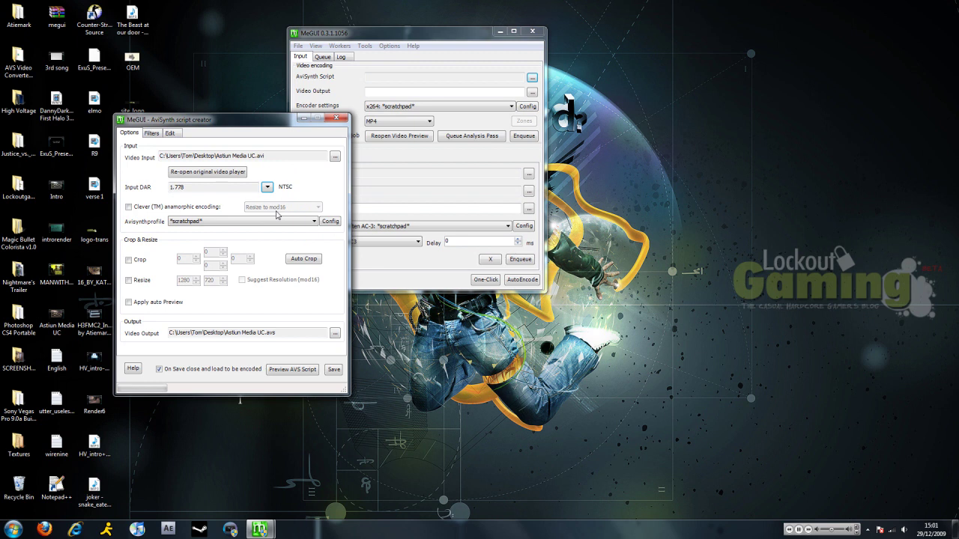
click(171, 333)
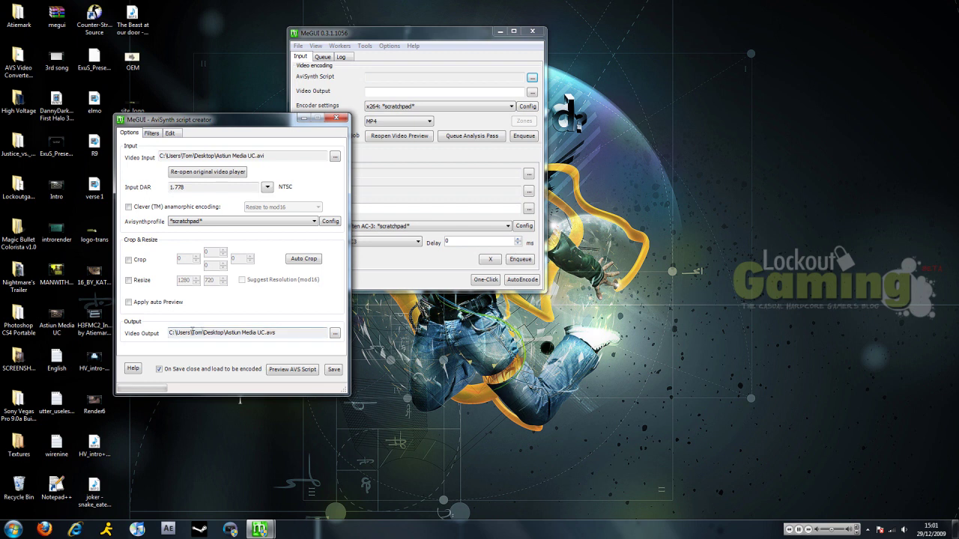
drag(289, 332, 182, 333)
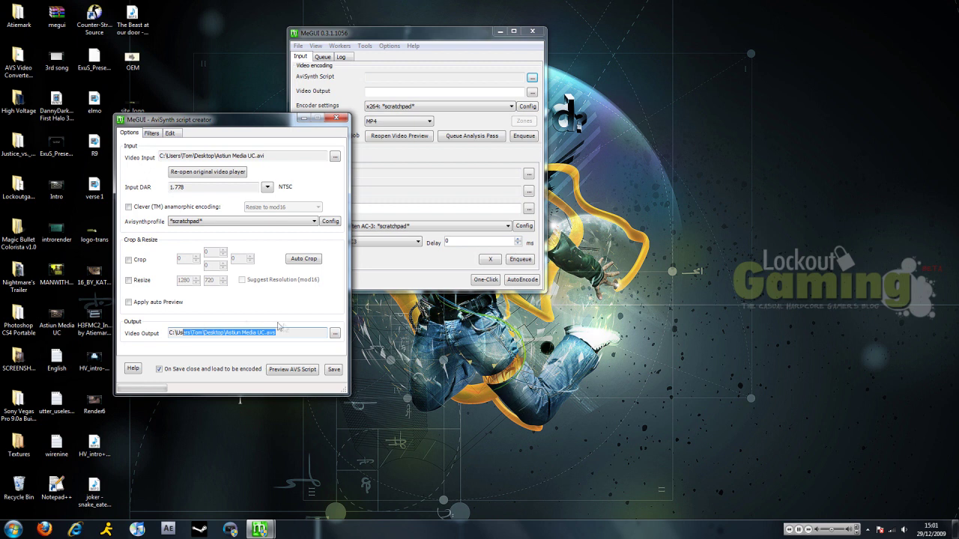
click(283, 332)
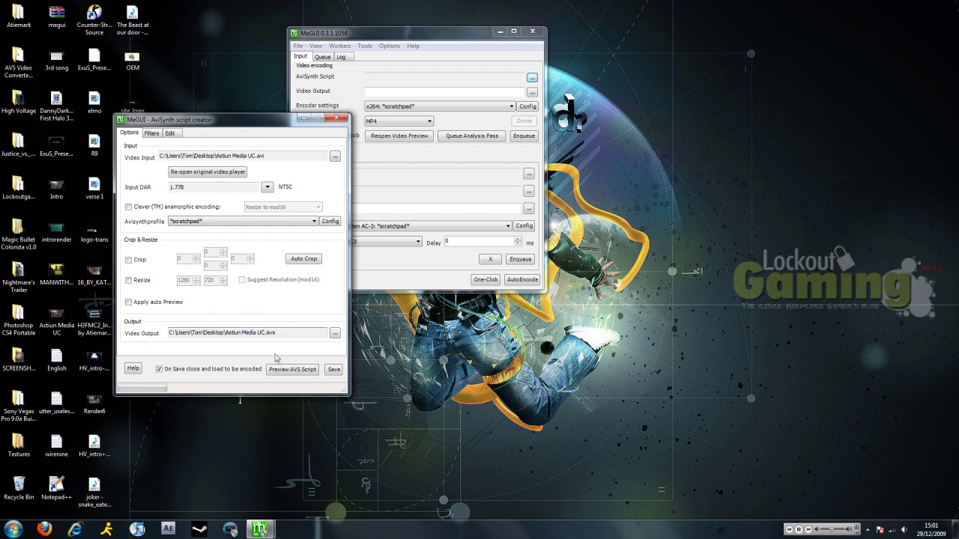
Step: Save the script as Astiun Media UC.avs, close the preview and review the x264 settings unchanged
click(331, 371)
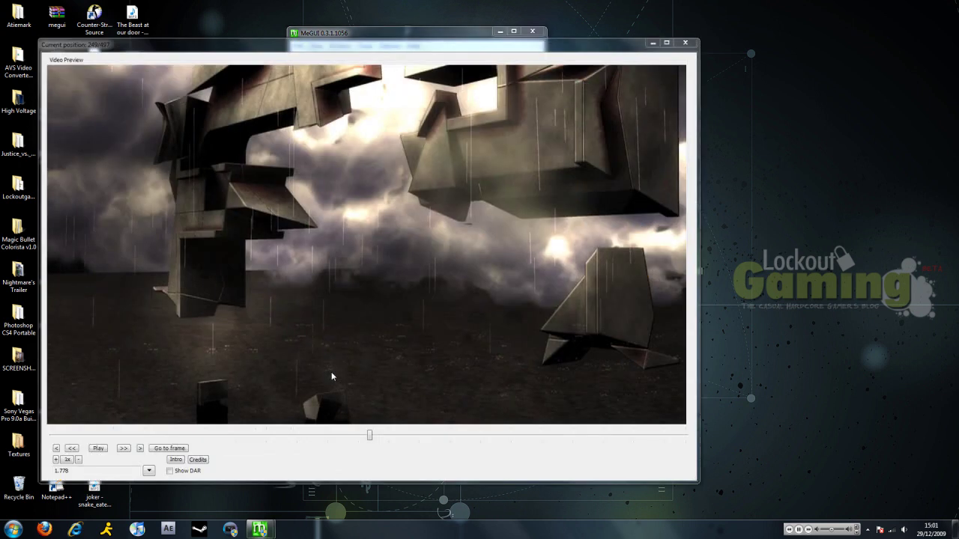
click(684, 43)
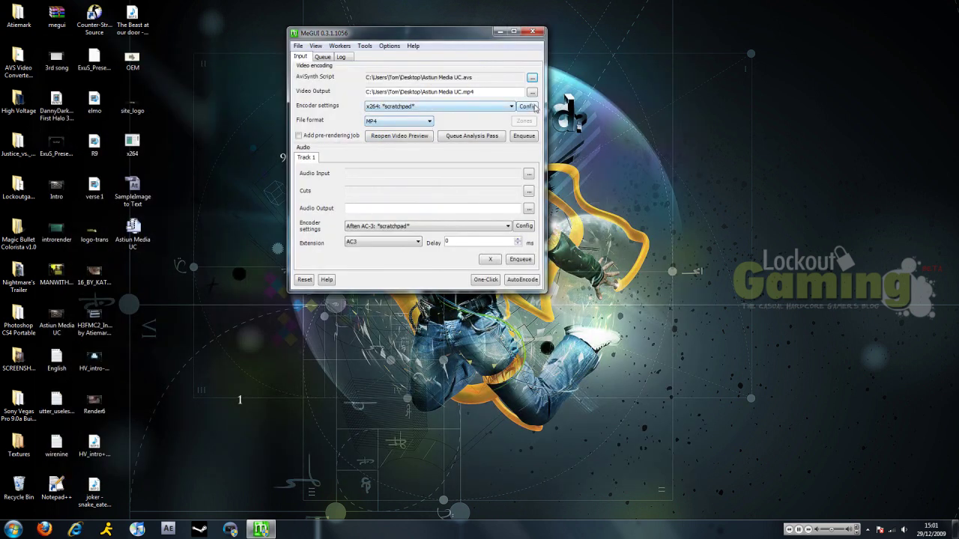
click(528, 106)
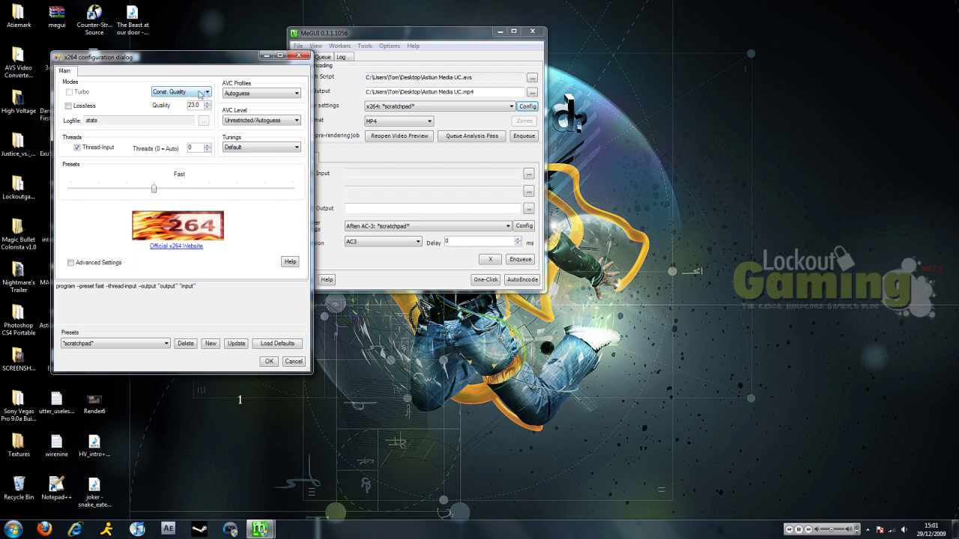
click(206, 92)
click(206, 92)
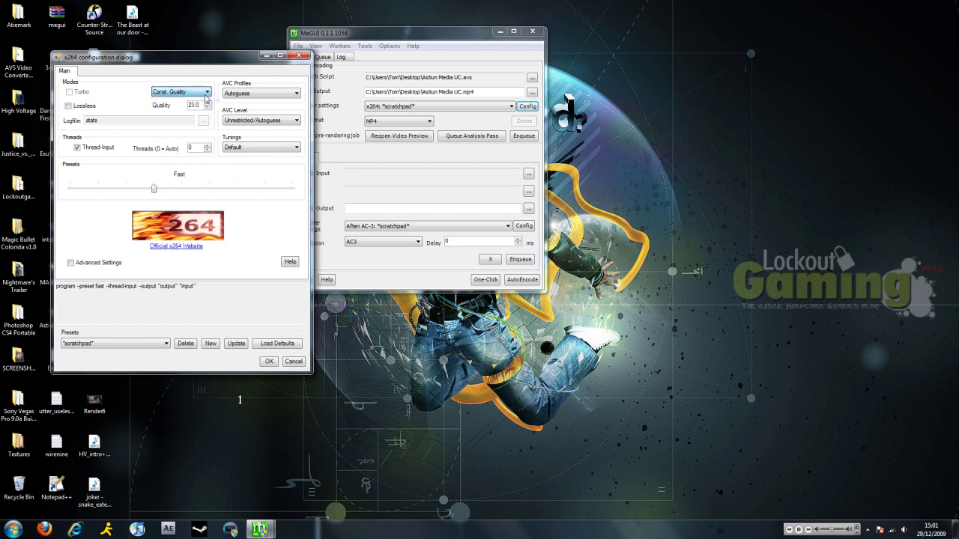
key(Return)
click(425, 105)
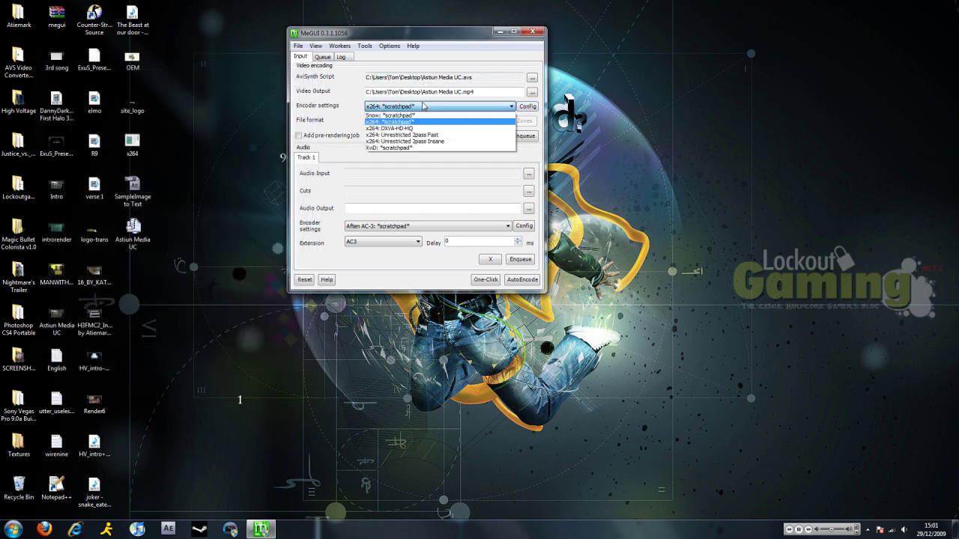
Step: Select x264 Unrestricted 2pass Insane, change its bitrate from 1000 to 6000, and update the profile
click(444, 143)
click(527, 106)
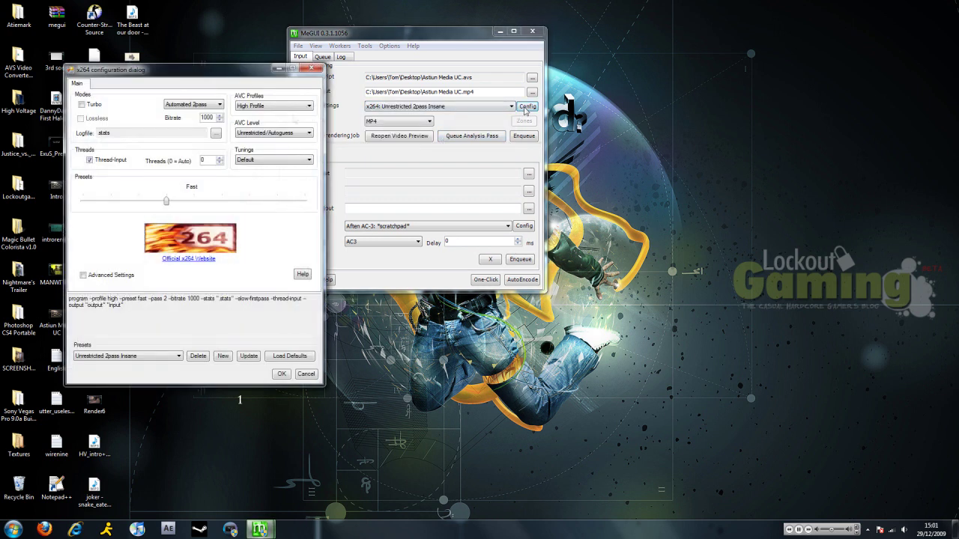
double_click(213, 116)
click(280, 374)
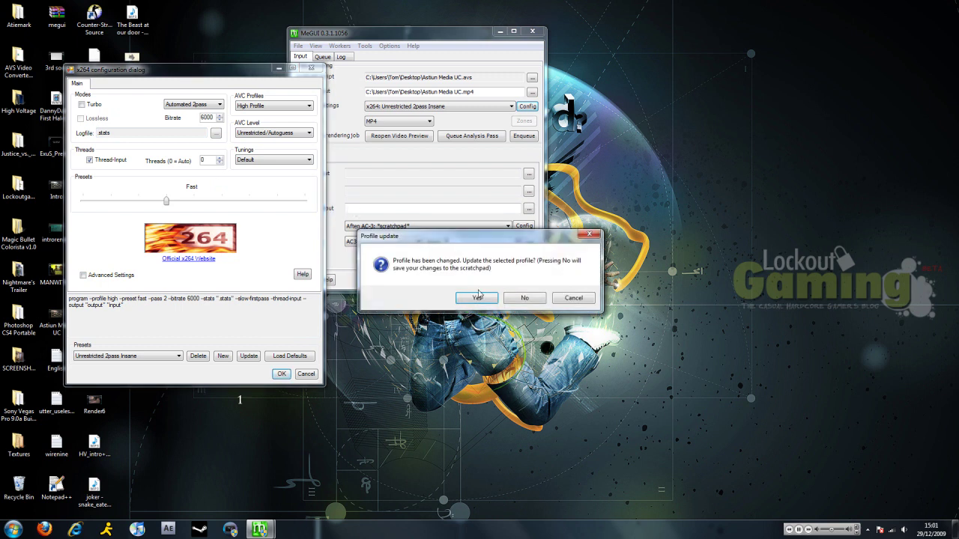
click(477, 298)
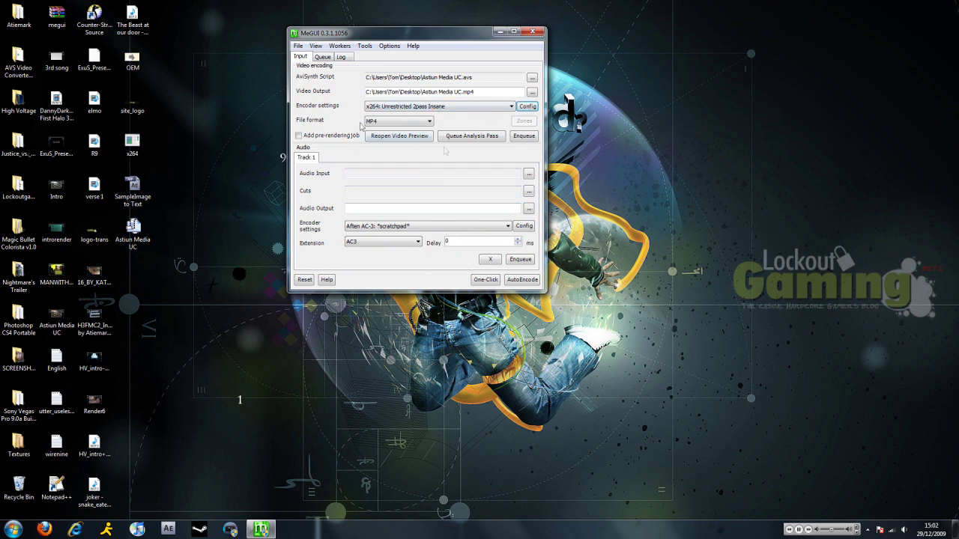
Step: Load Astiun Media UC.avi as the audio source, producing Astiun Media UC.ac3 output
click(529, 173)
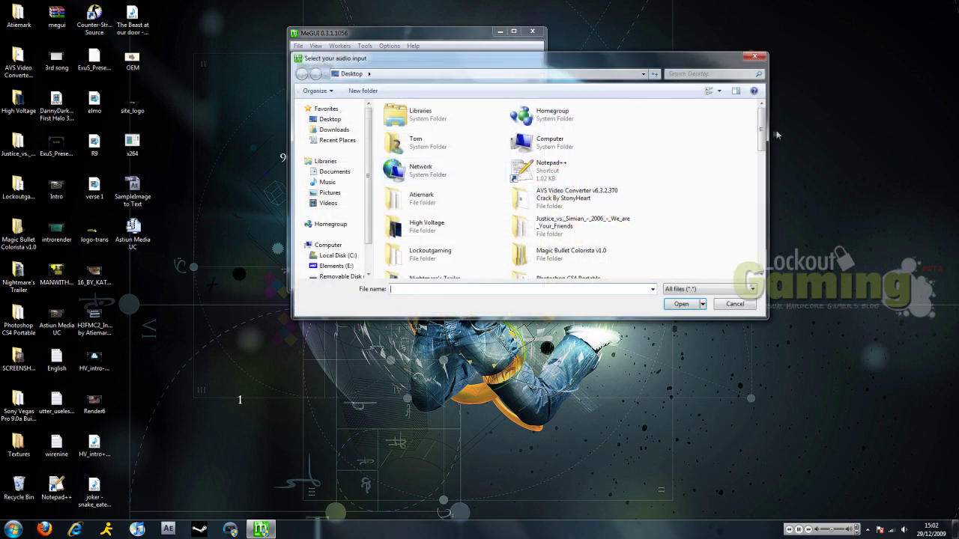
text(as)
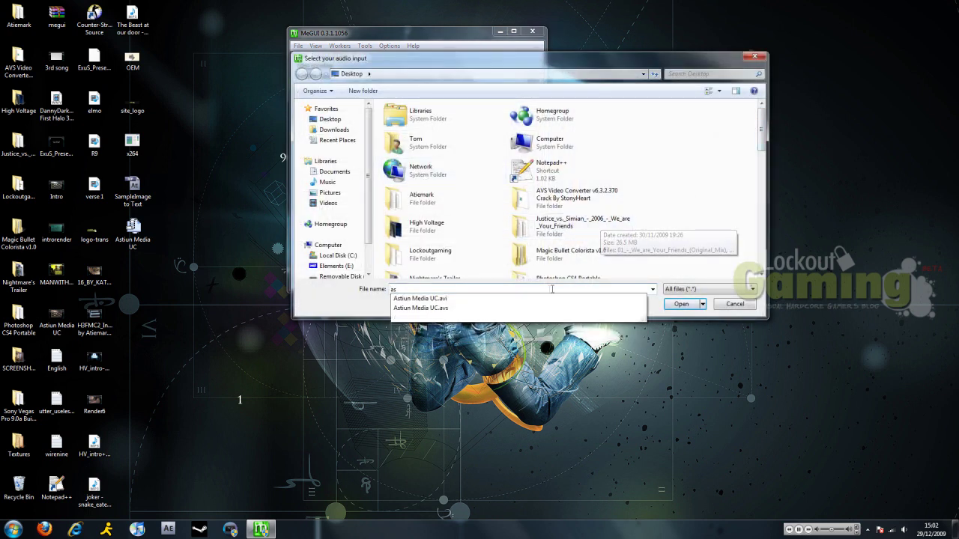
click(543, 298)
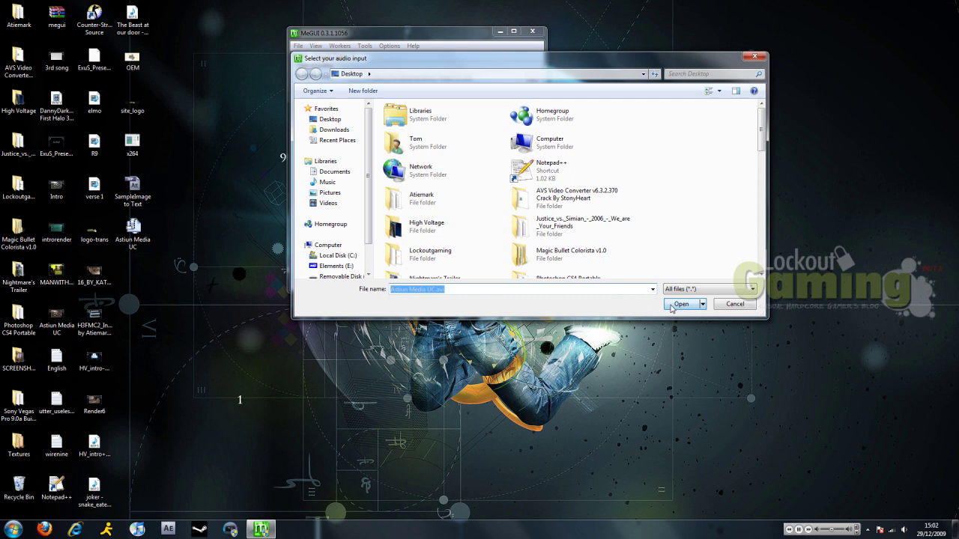
click(680, 303)
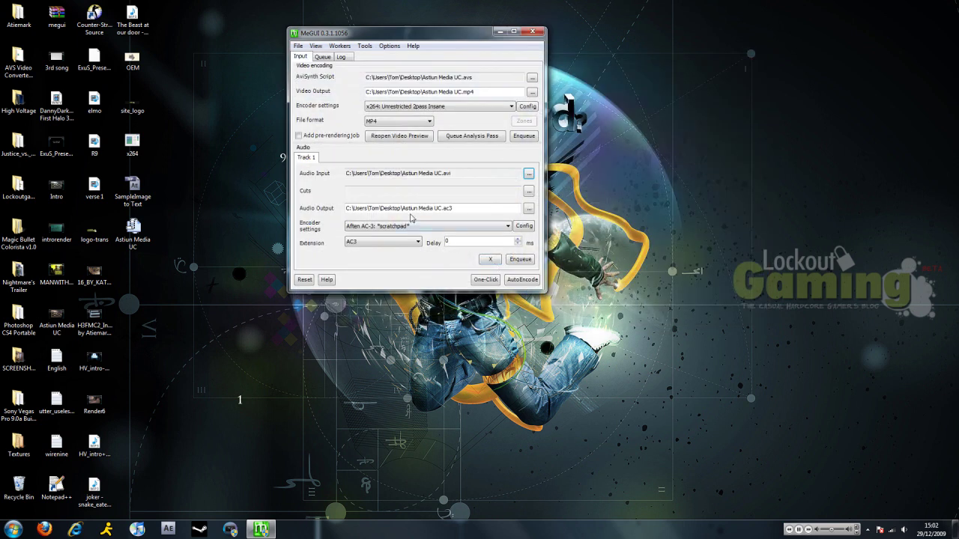
click(502, 228)
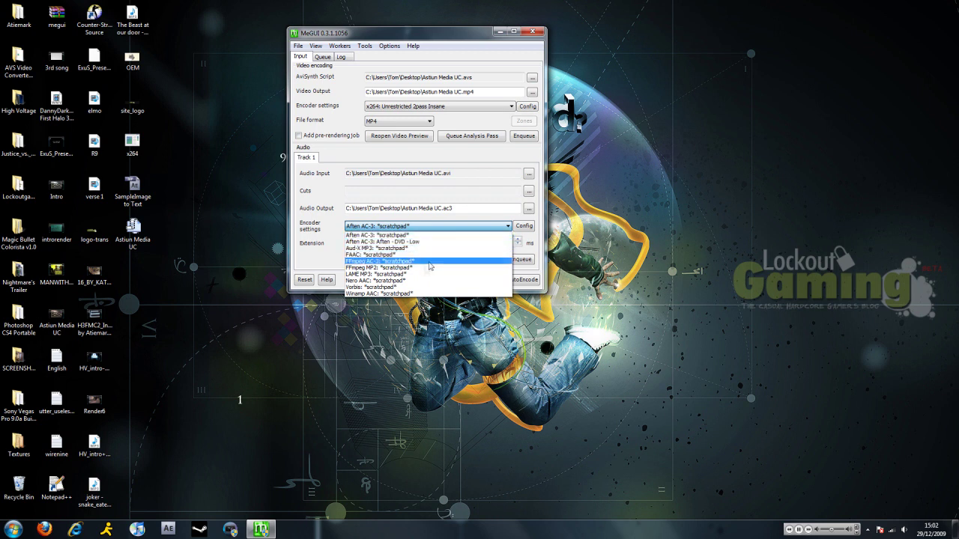
Step: Choose the LAME MP3 audio encoder, set its mode to CBR, and replace the bitrate value
click(431, 264)
click(523, 225)
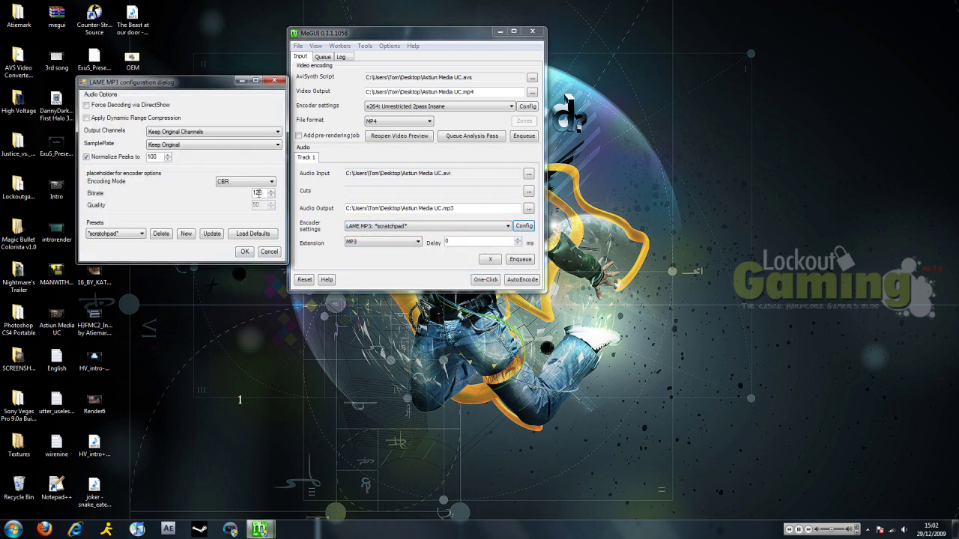
click(251, 182)
click(250, 185)
click(251, 184)
click(250, 197)
click(250, 184)
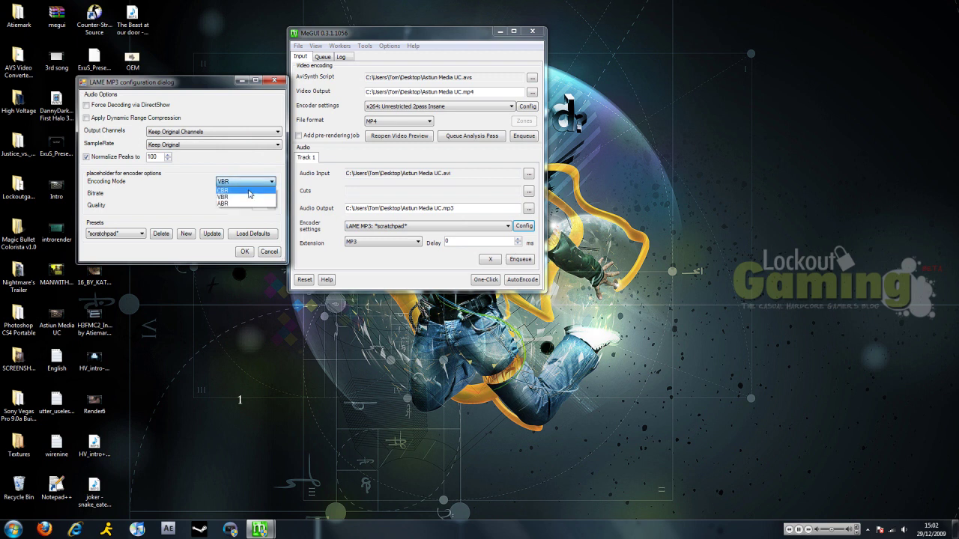
click(249, 191)
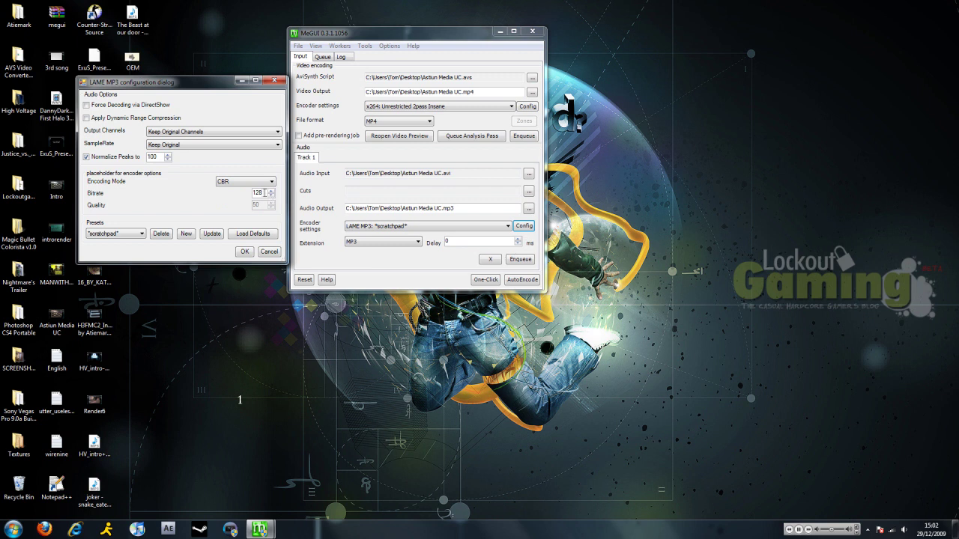
double_click(256, 192)
text(20)
Step: Accept the MP3 settings, then pick No Target Size in AutoEncode instead of a 6000 bitrate
click(244, 250)
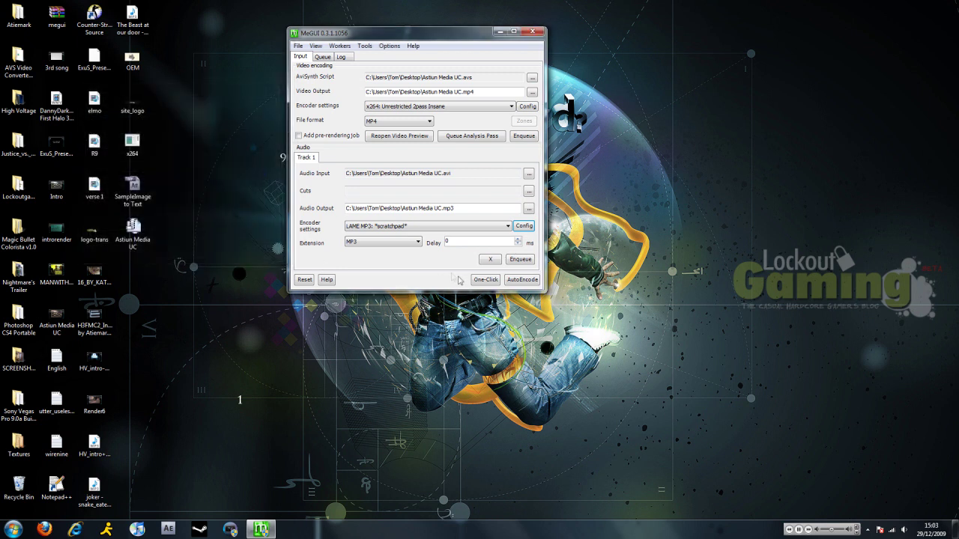
click(521, 280)
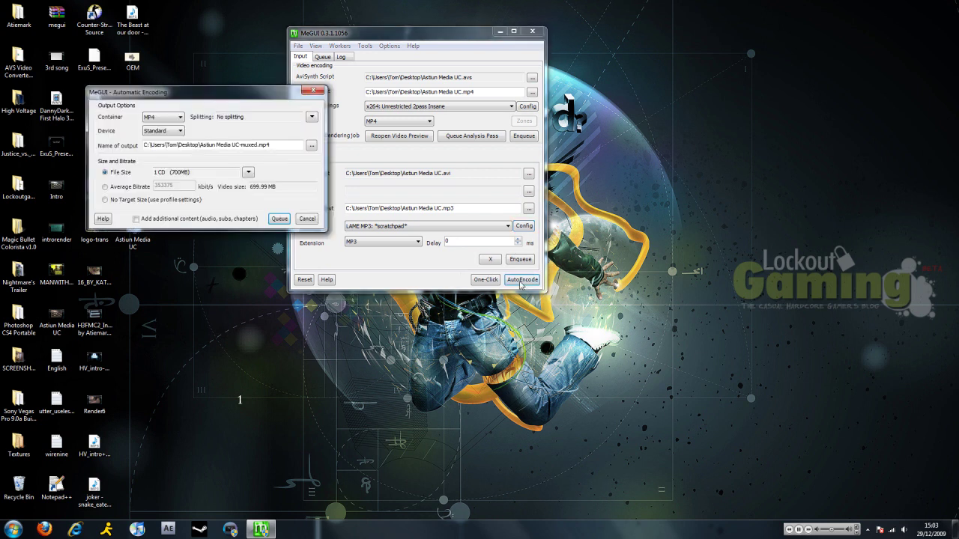
click(122, 188)
drag(180, 185, 127, 180)
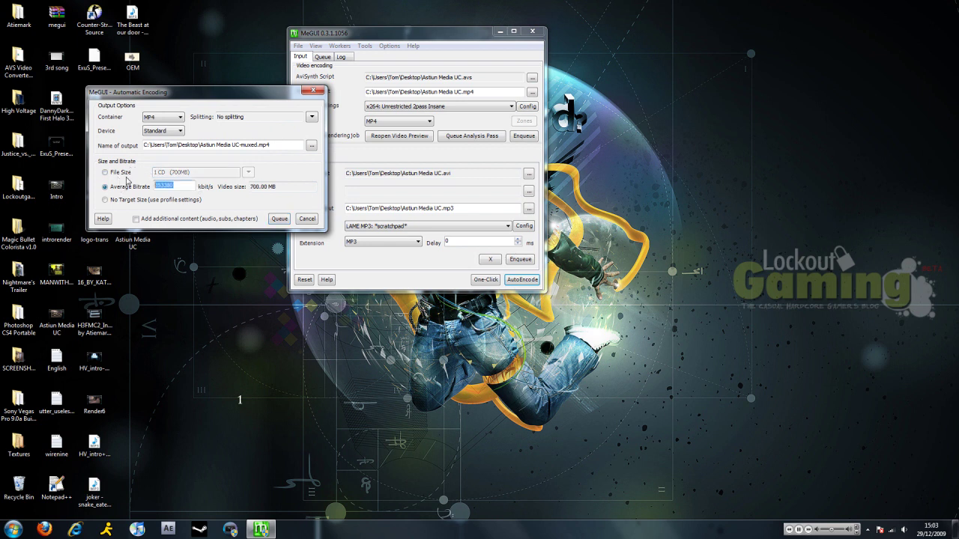
text(6000)
drag(279, 186, 241, 188)
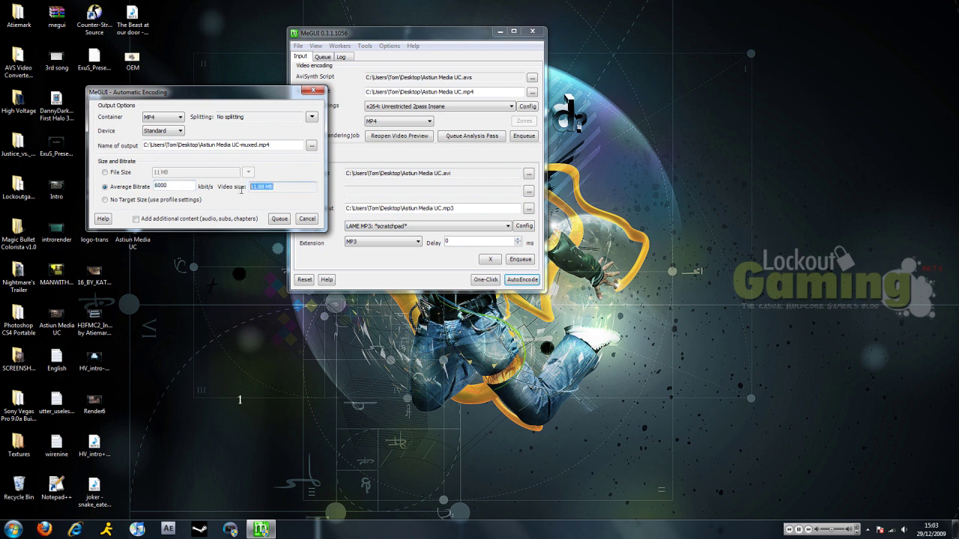
click(105, 200)
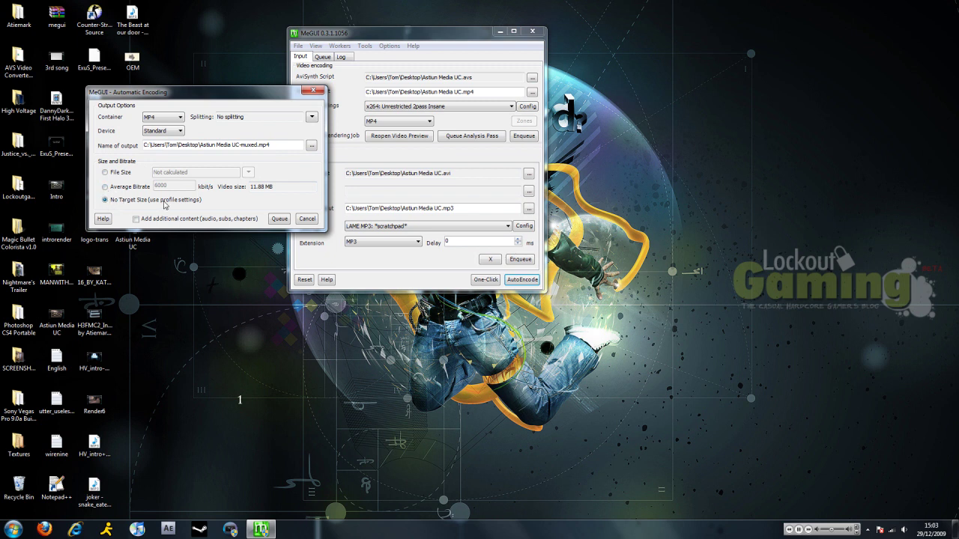
Step: Queue the encode, converting the script to YV12 and suppressing future colorspace warnings
click(280, 218)
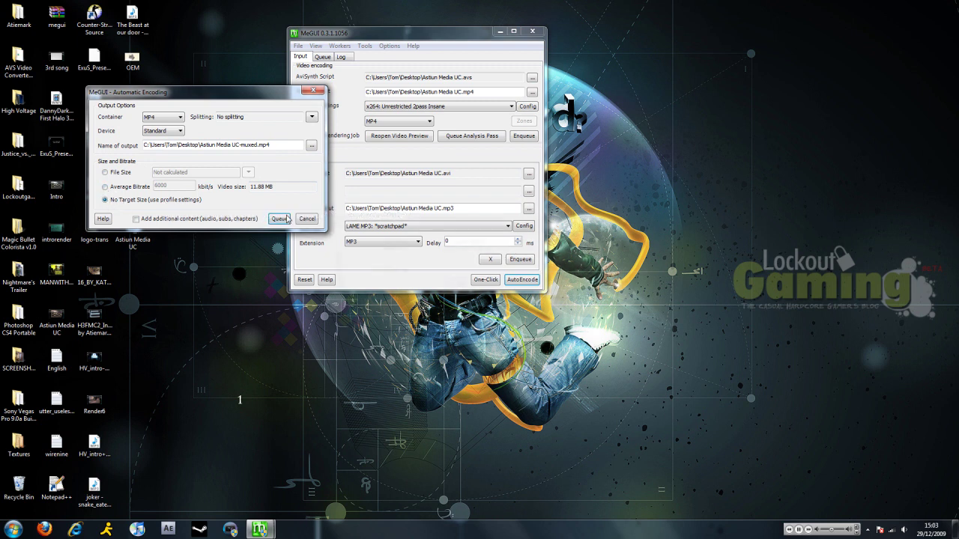
click(367, 271)
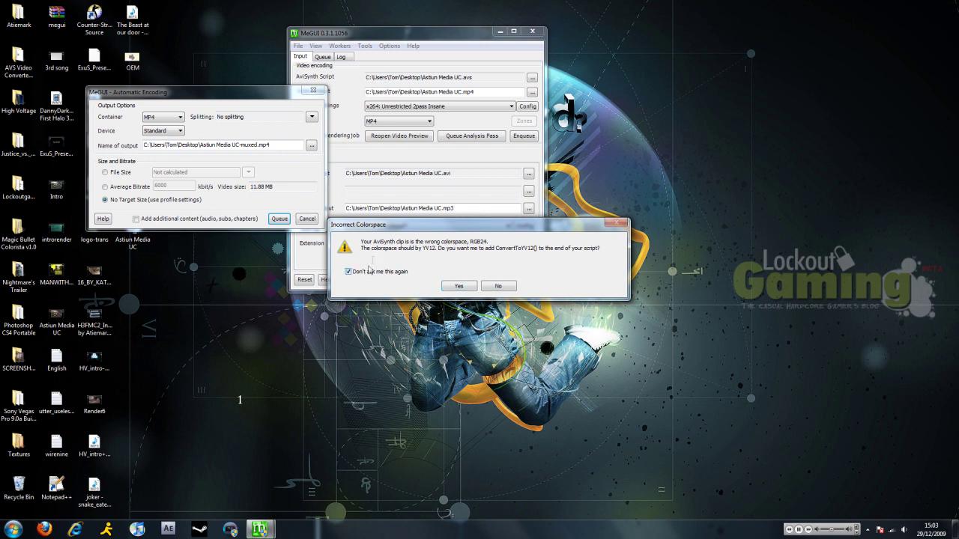
click(459, 286)
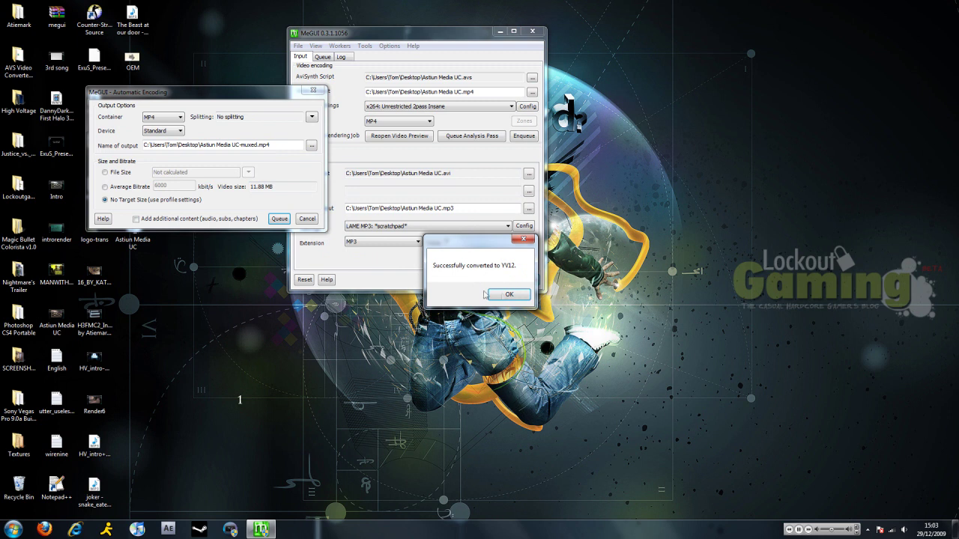
click(506, 295)
Step: Create a new worker with the default name Worker 1 and close its window
click(323, 56)
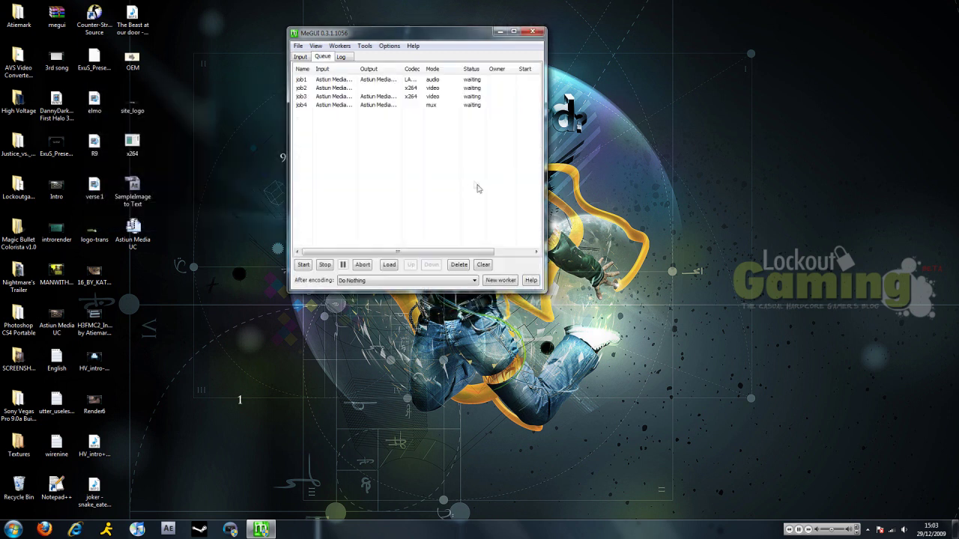
drag(479, 188, 349, 149)
click(364, 46)
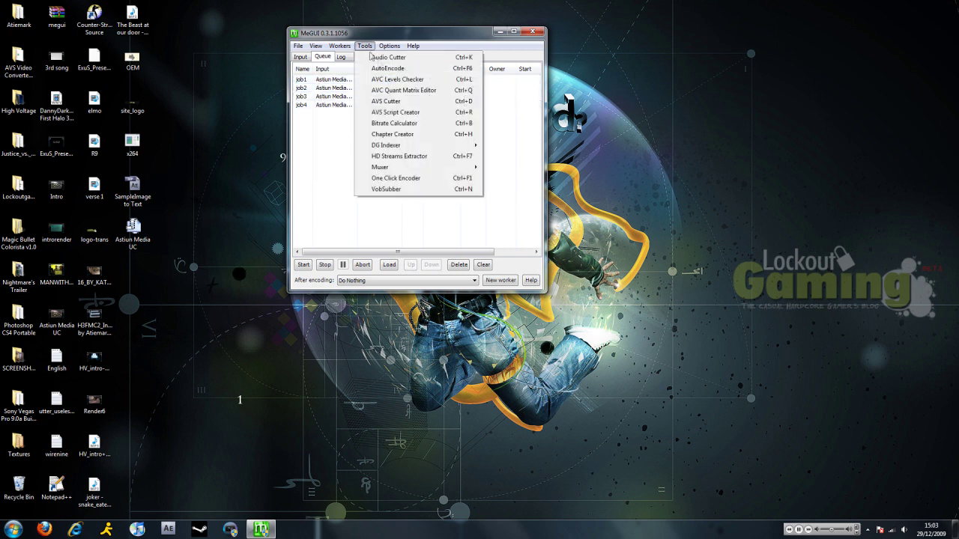
mouse_move(339, 46)
click(383, 59)
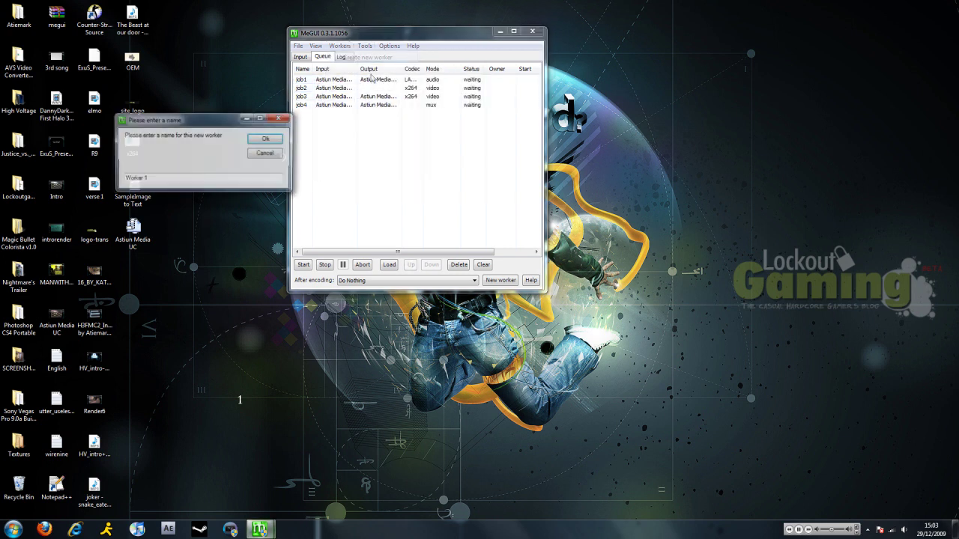
click(272, 141)
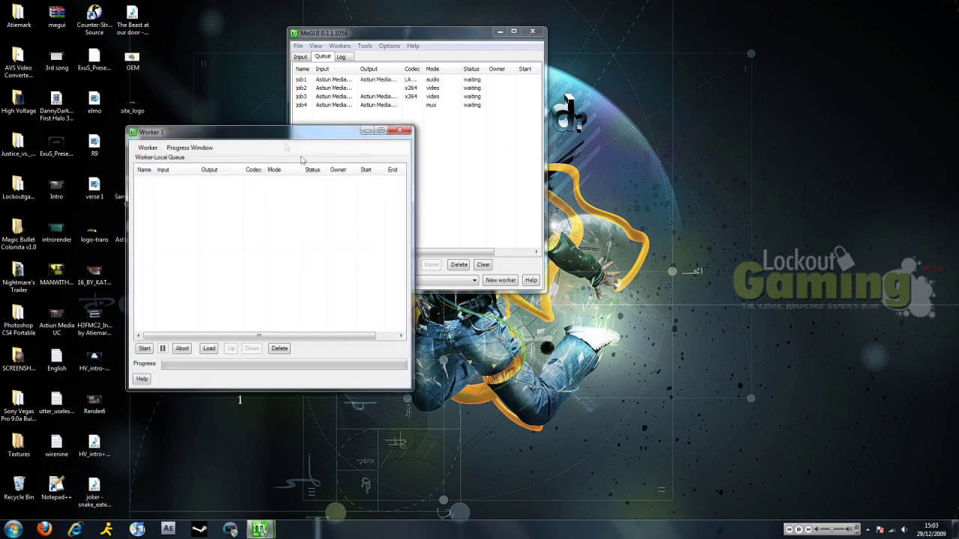
click(403, 132)
Step: Send all four queued jobs to Worker 1 and start encoding
drag(432, 169, 347, 88)
right_click(347, 88)
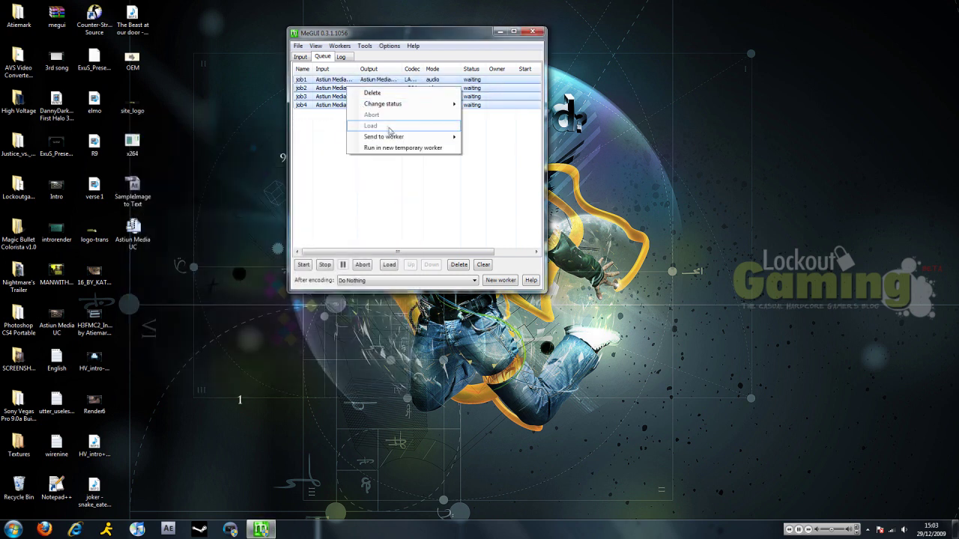
mouse_move(394, 137)
click(487, 137)
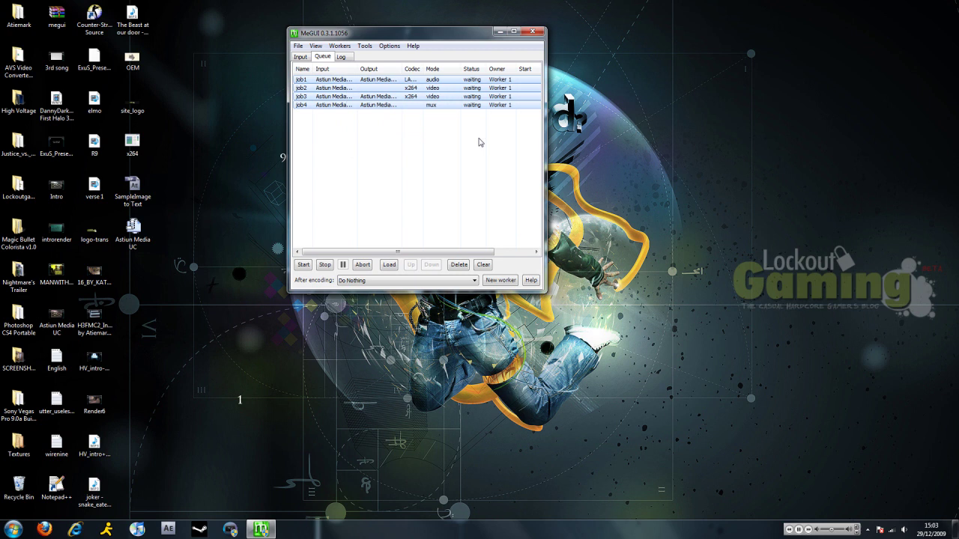
click(303, 265)
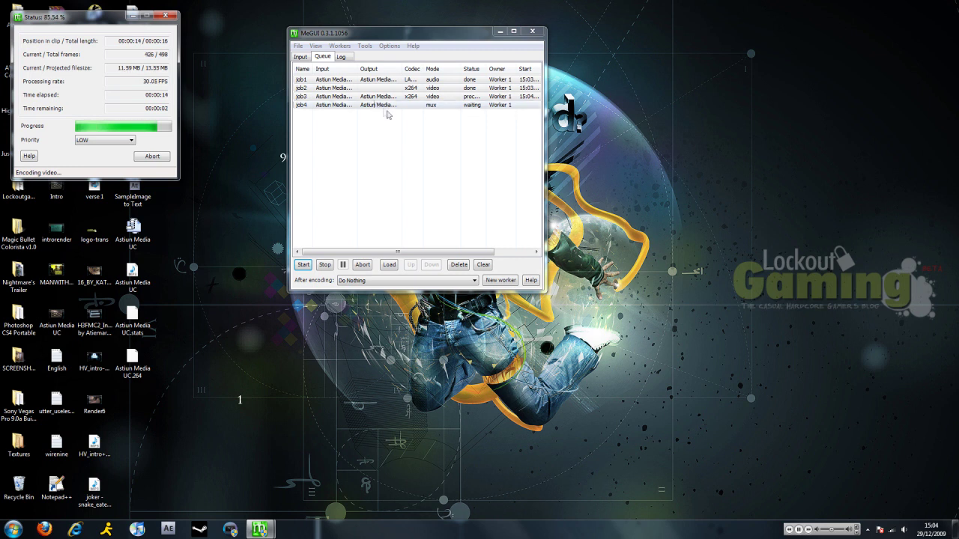
Step: Wait for all four jobs to show done, producing the Astiun Media UC-muxed file
click(410, 97)
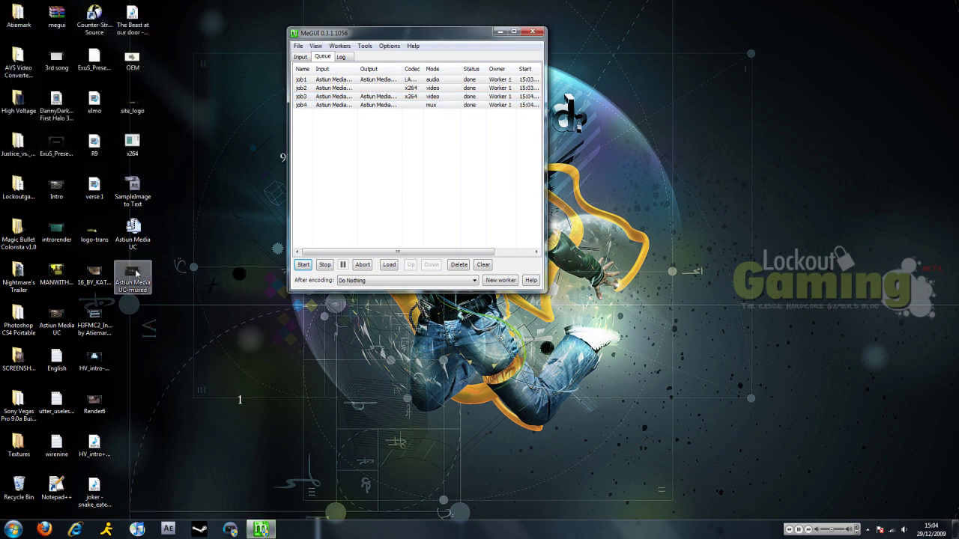
double_click(137, 272)
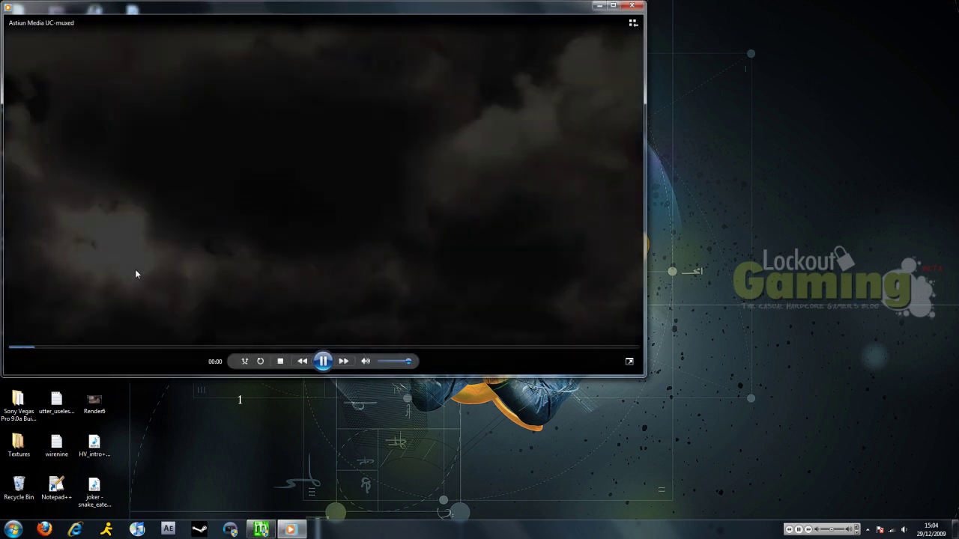
key(alt+F4)
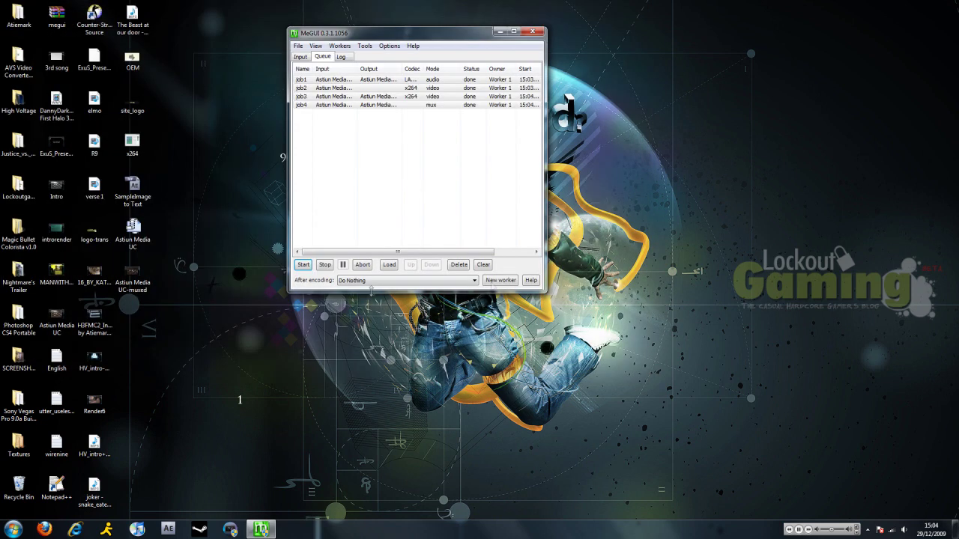
click(193, 322)
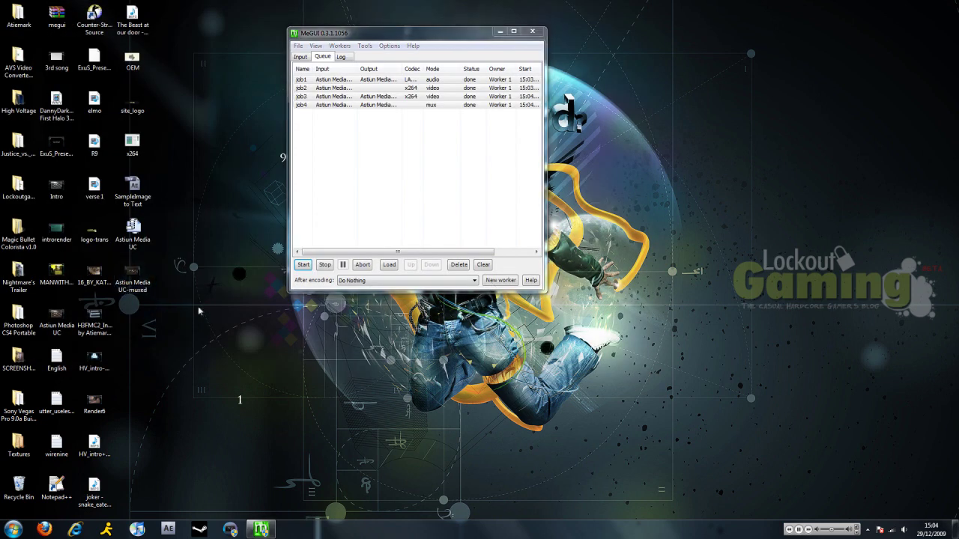
right_click(149, 285)
click(217, 497)
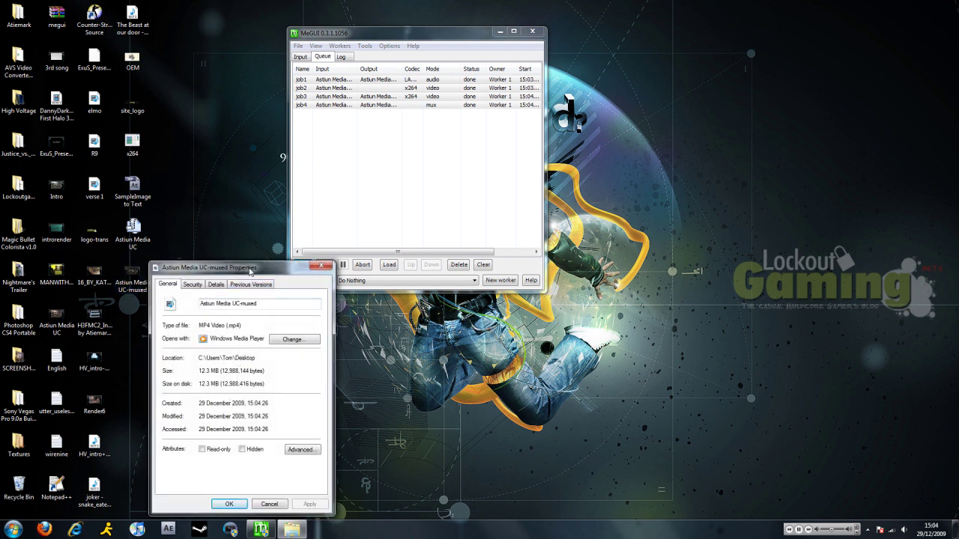
drag(252, 270, 376, 261)
drag(367, 315, 322, 315)
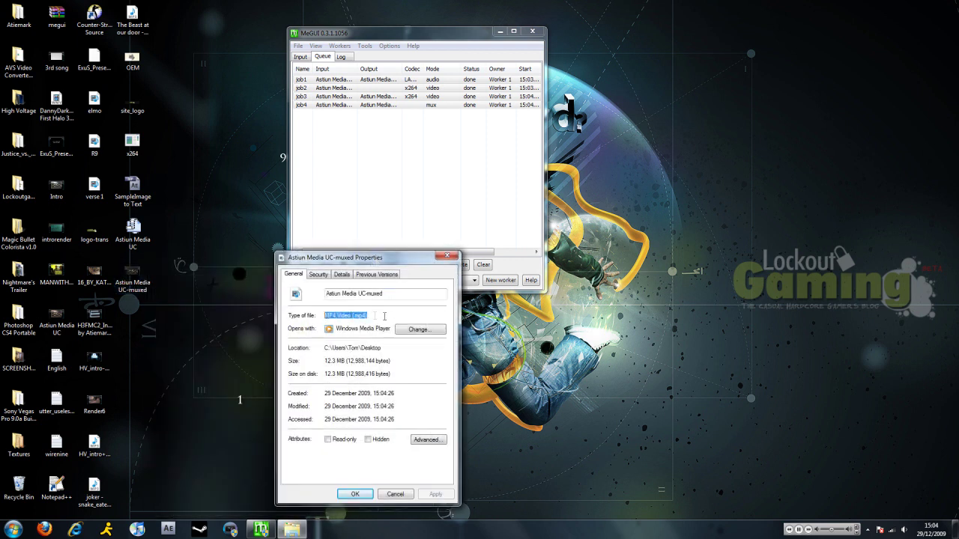
click(366, 316)
click(384, 314)
click(448, 255)
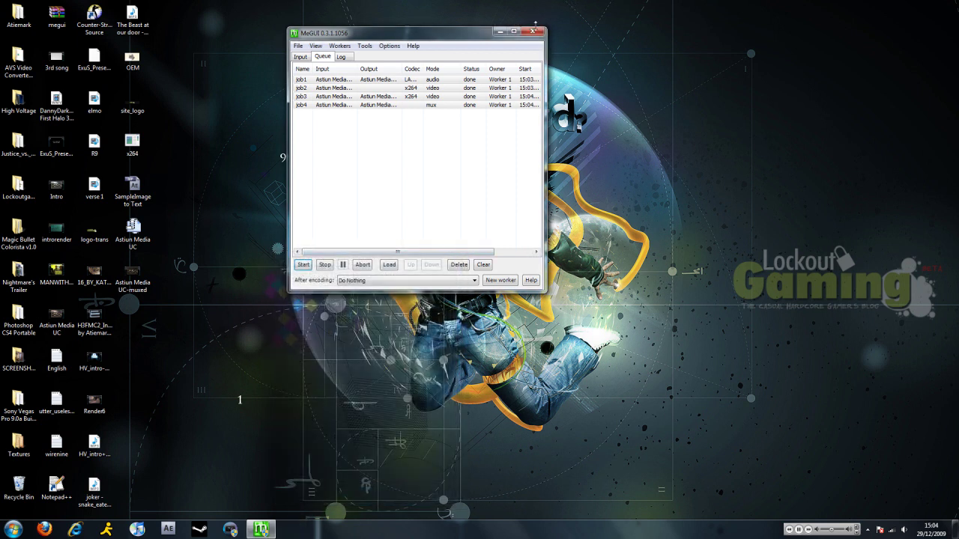
Step: Close MeGUI, then open and dismiss the Start menu to reveal the desktop
click(533, 31)
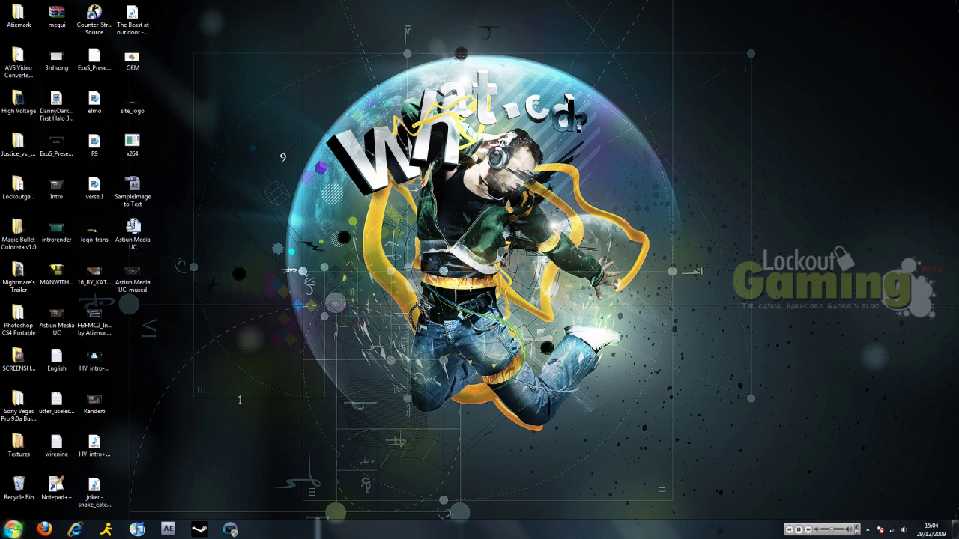
click(13, 528)
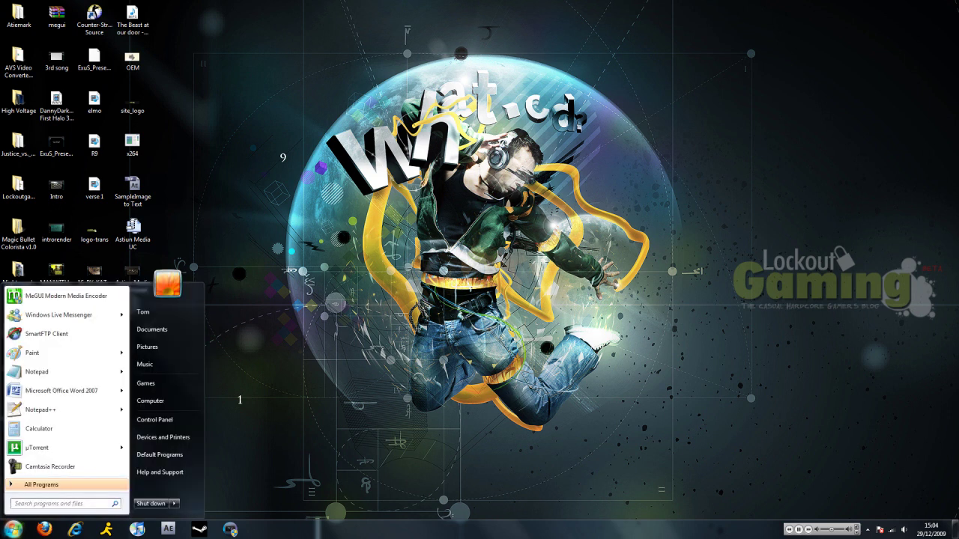
click(375, 439)
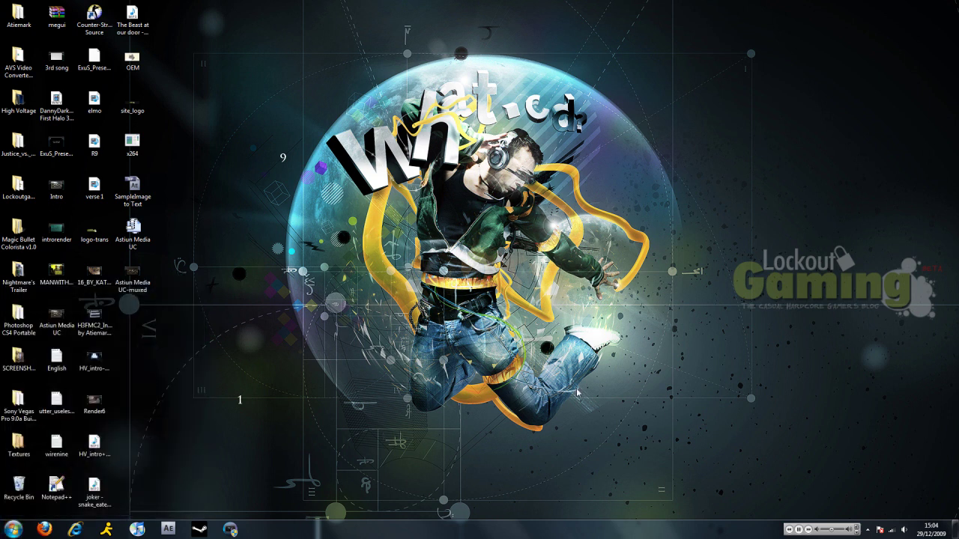